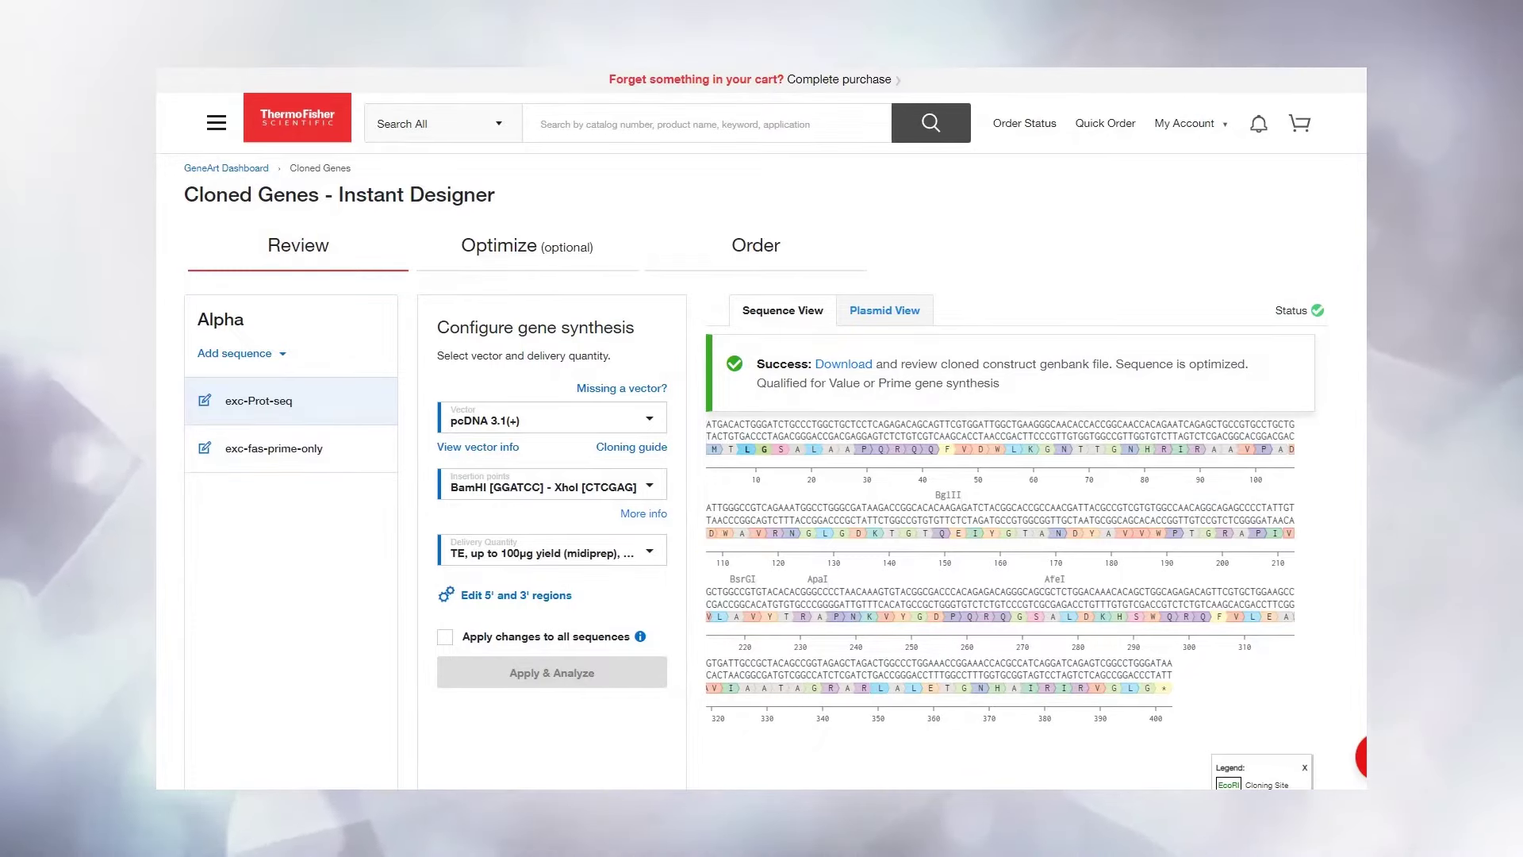
View the plasmid map of exc-Prot-seq and return to its sequence view.
{"action": "left_click", "coordinate": [552, 418]}
{"action": "left_click", "coordinate": [552, 418]}
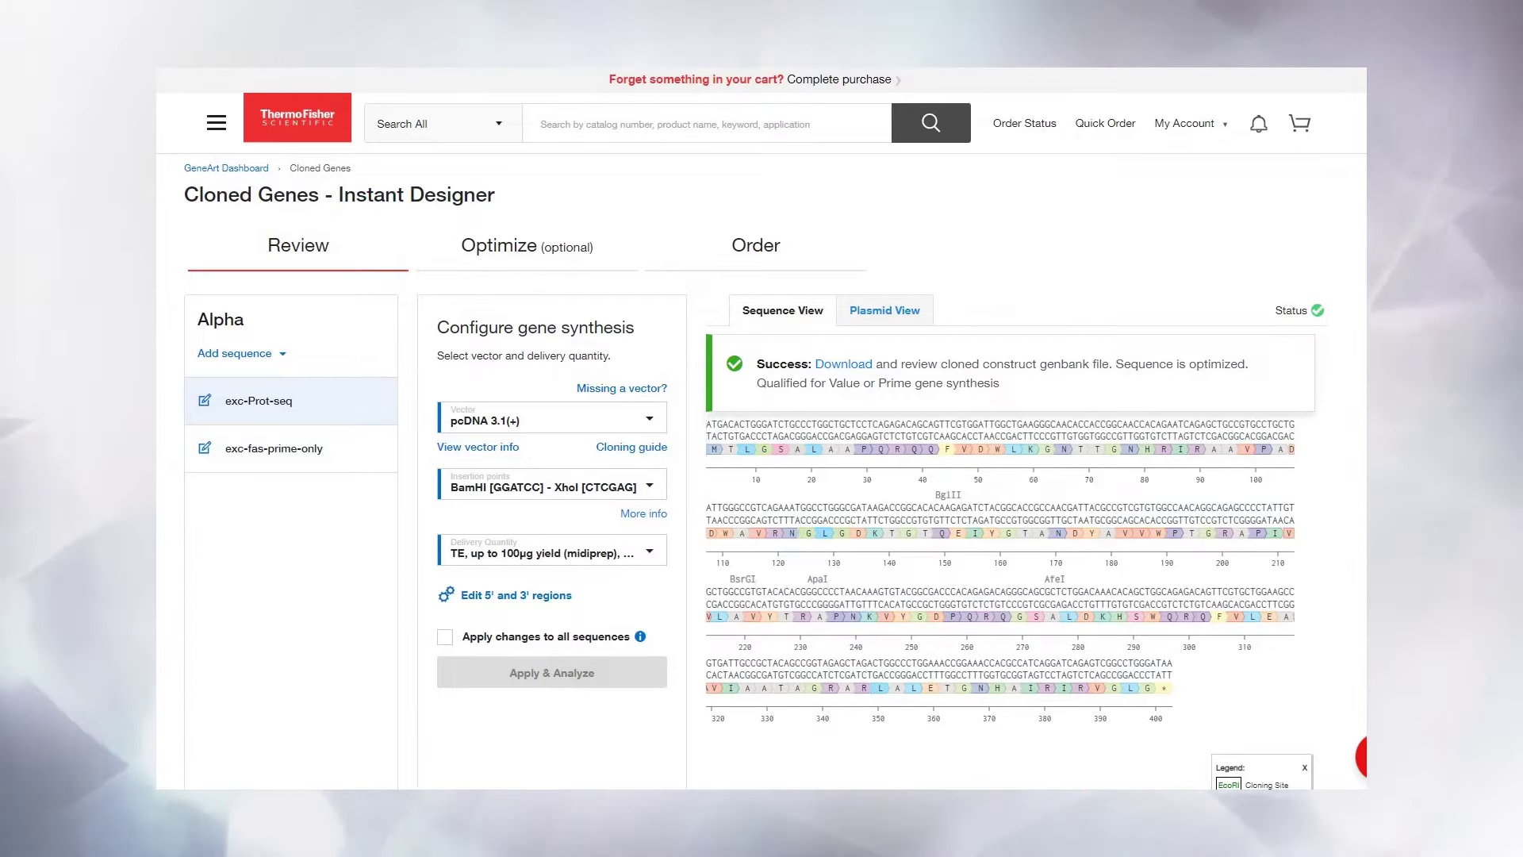
{"action": "left_click", "coordinate": [884, 310]}
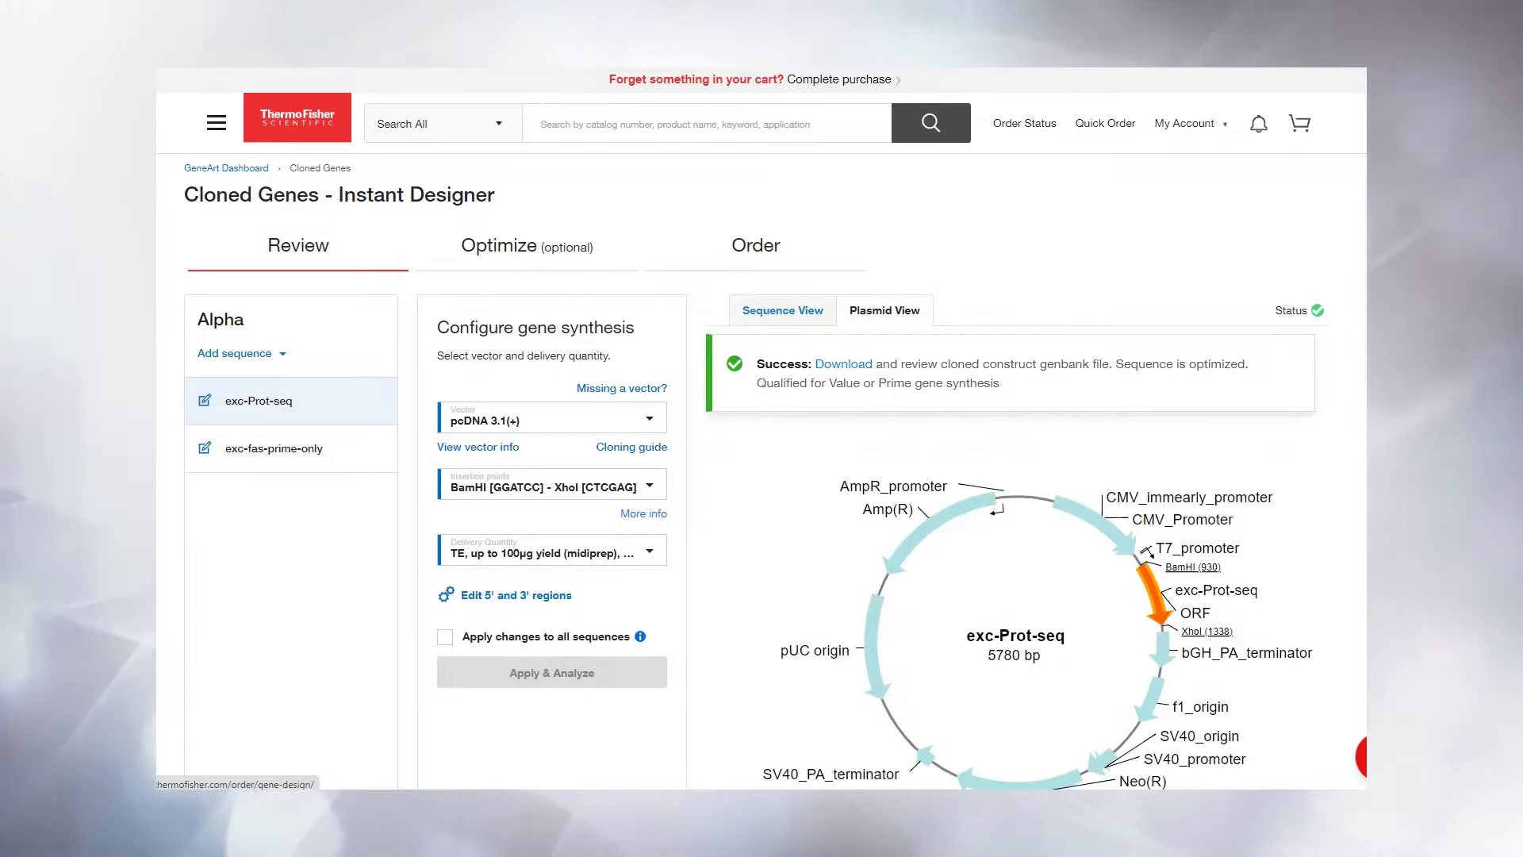
{"action": "left_click", "coordinate": [782, 310]}
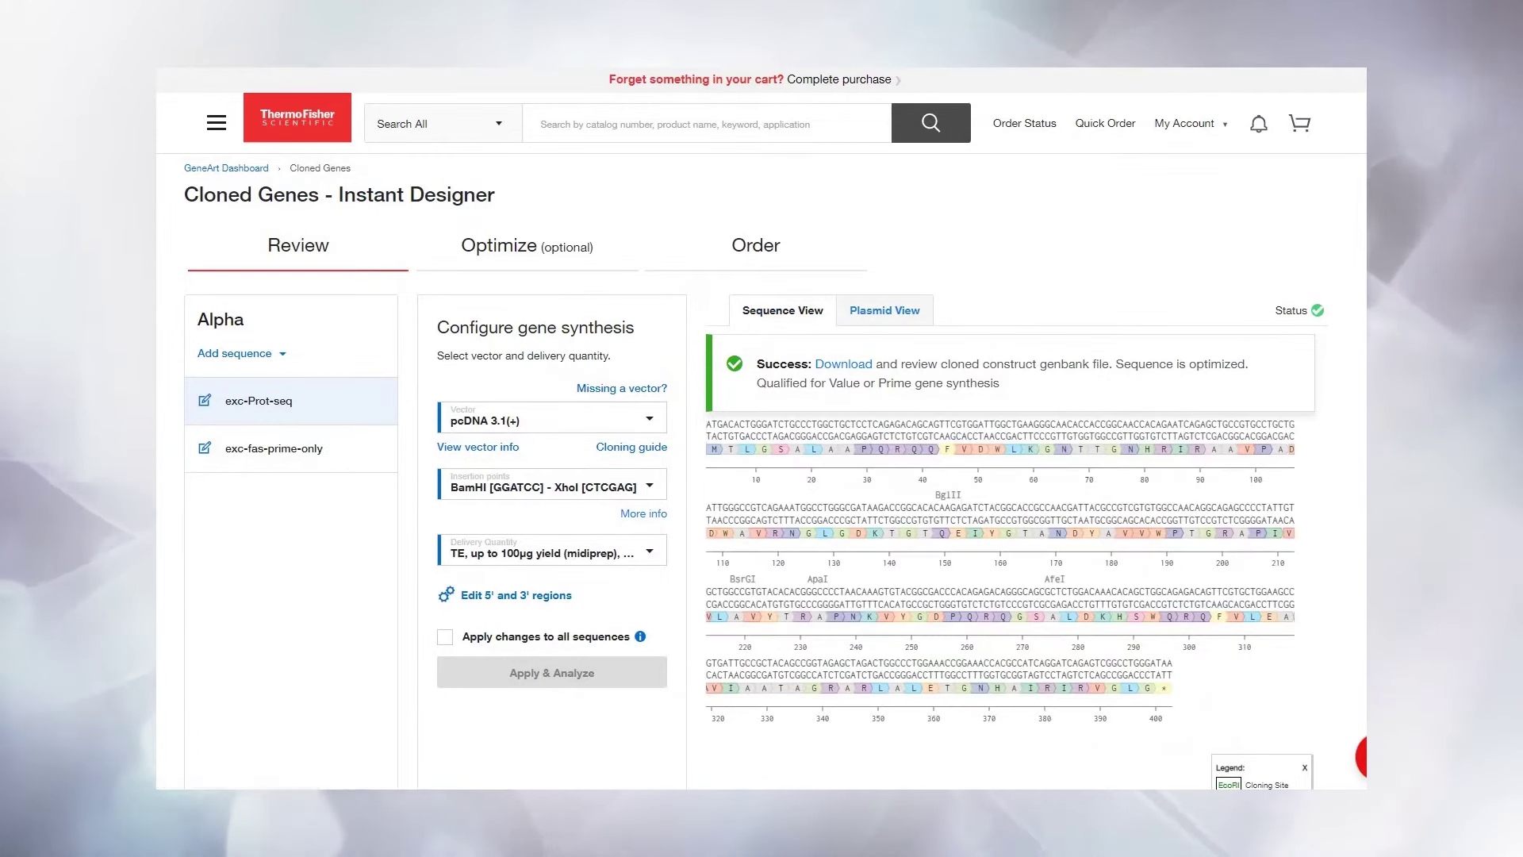
Set the vector of exc-fas-prime-only to pcDNA3.4-TOPO, then apply and analyze the configuration.
{"action": "left_click", "coordinate": [339, 454]}
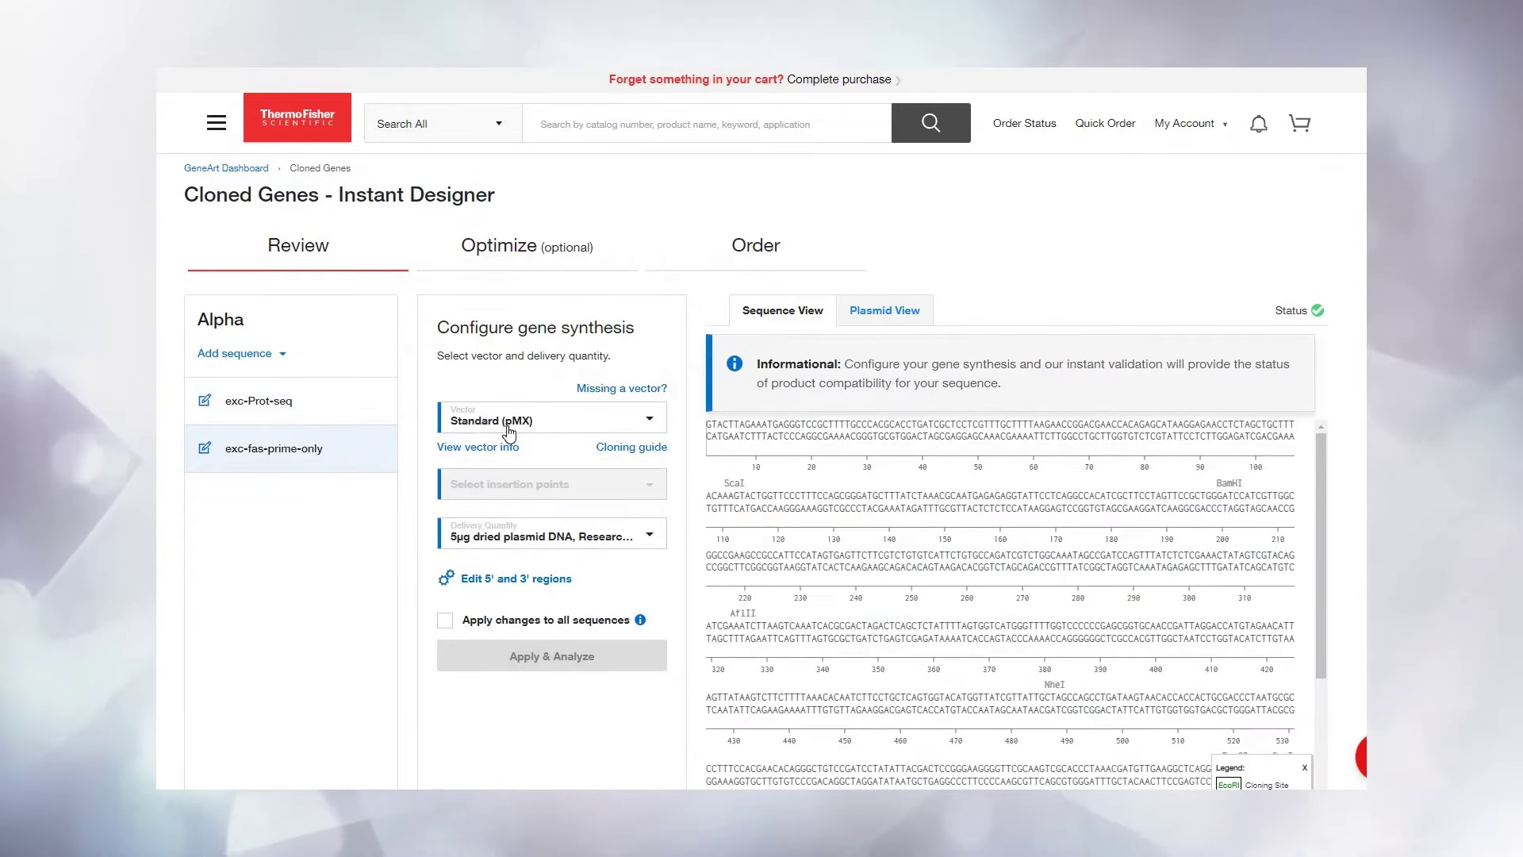
{"action": "left_click", "coordinate": [508, 433]}
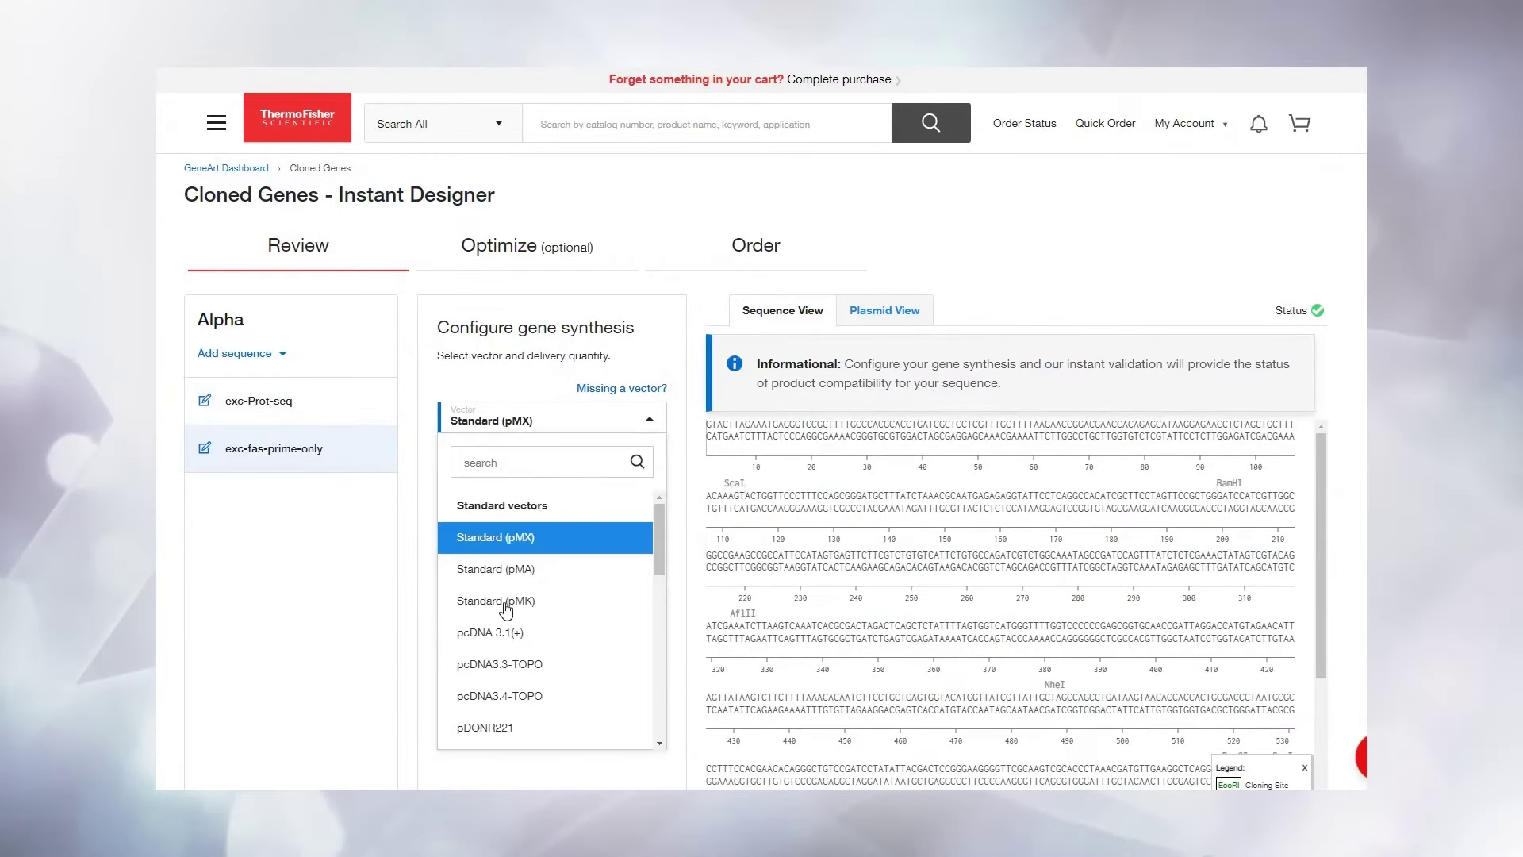
{"action": "left_click", "coordinate": [504, 692]}
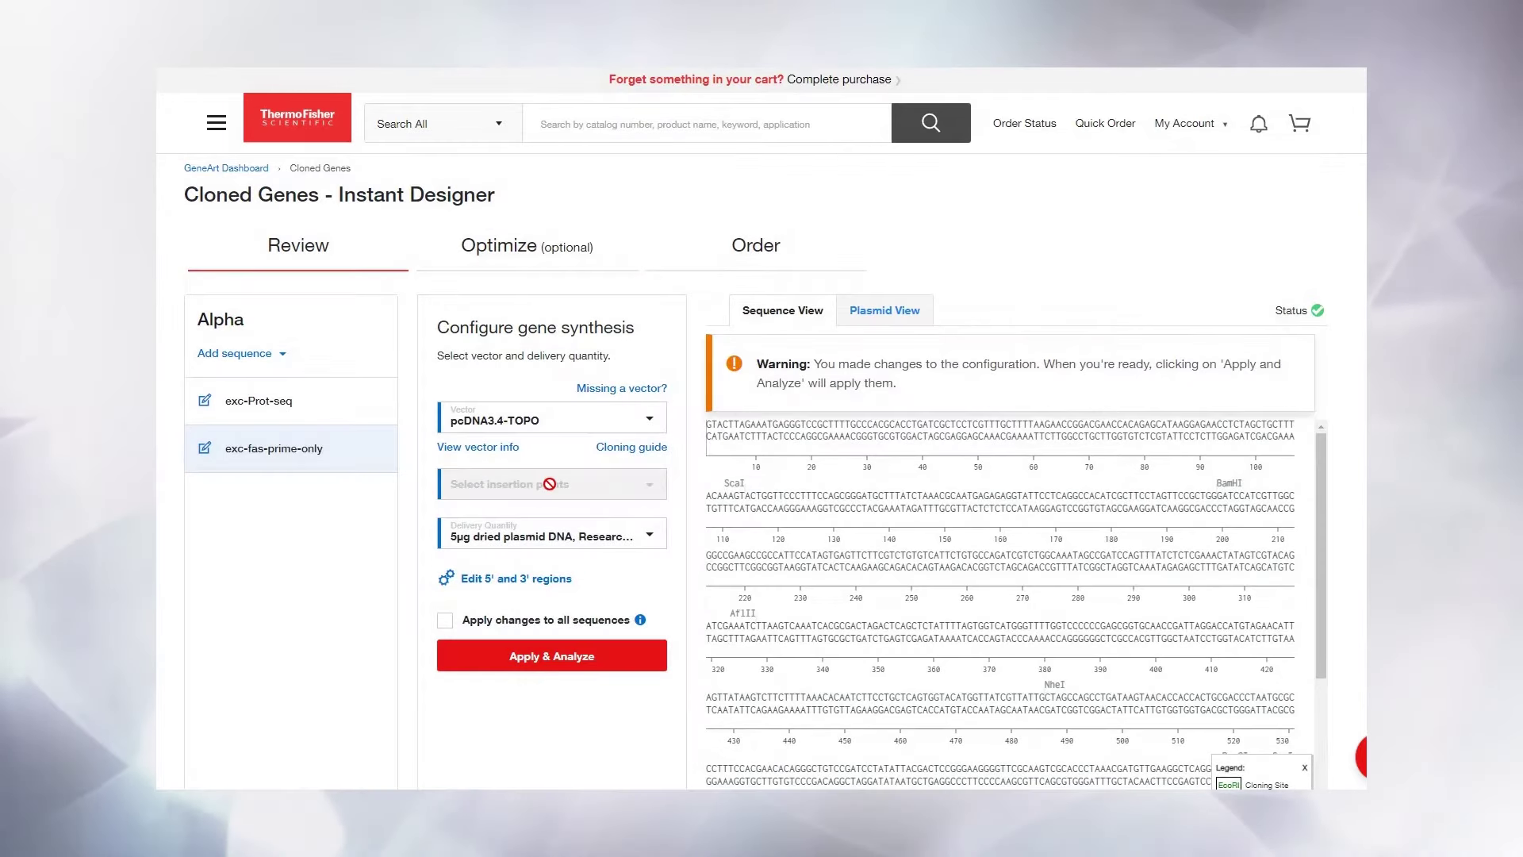
{"action": "left_click", "coordinate": [551, 663]}
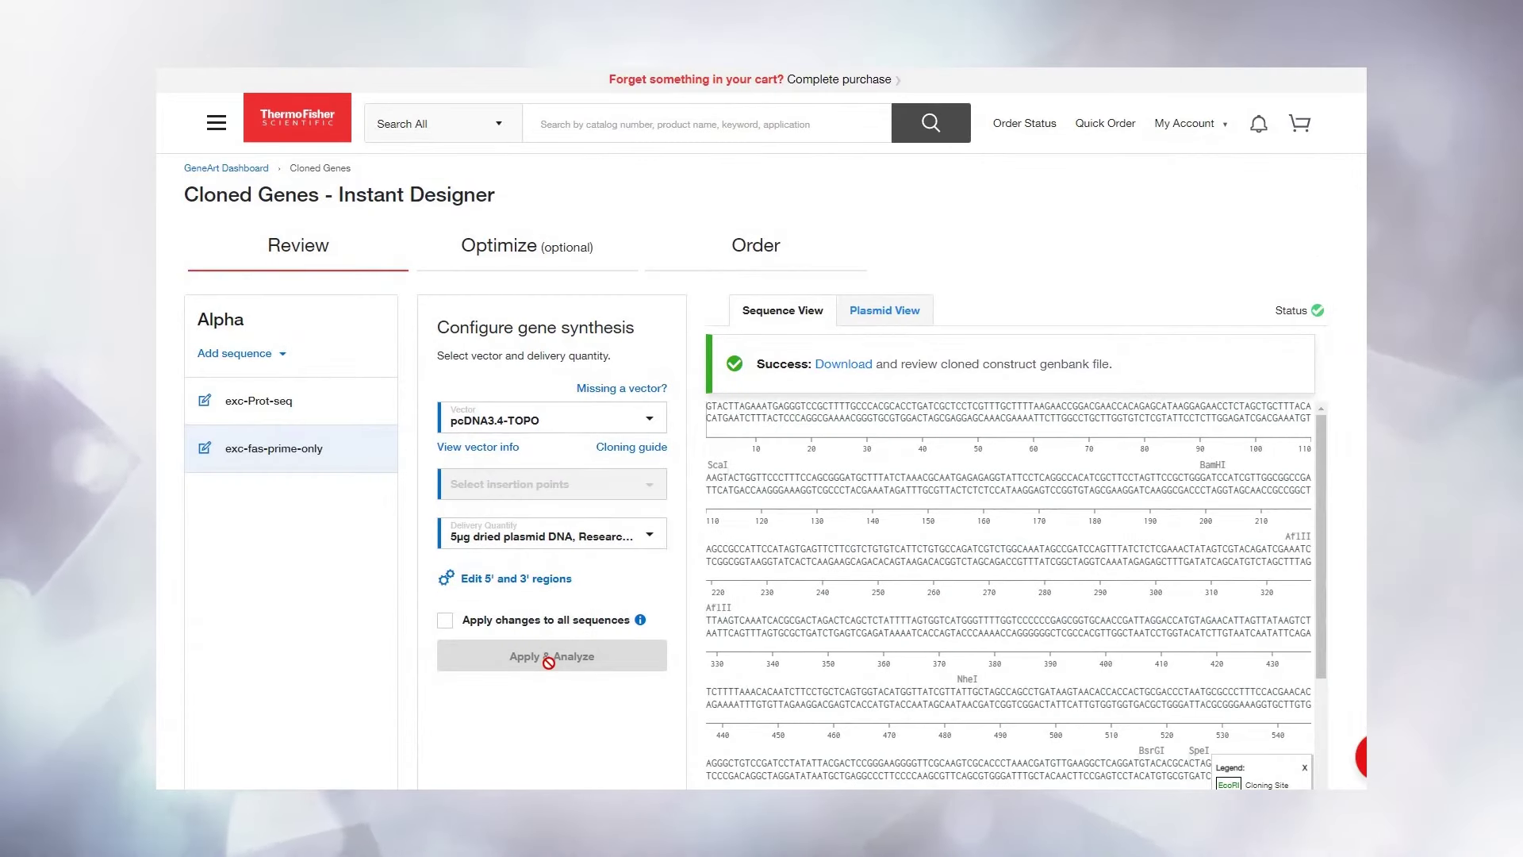
Go to the optimization stage for exc-fas-prime-only and choose Homo sapiens as the host organism.
{"action": "left_click", "coordinate": [538, 263]}
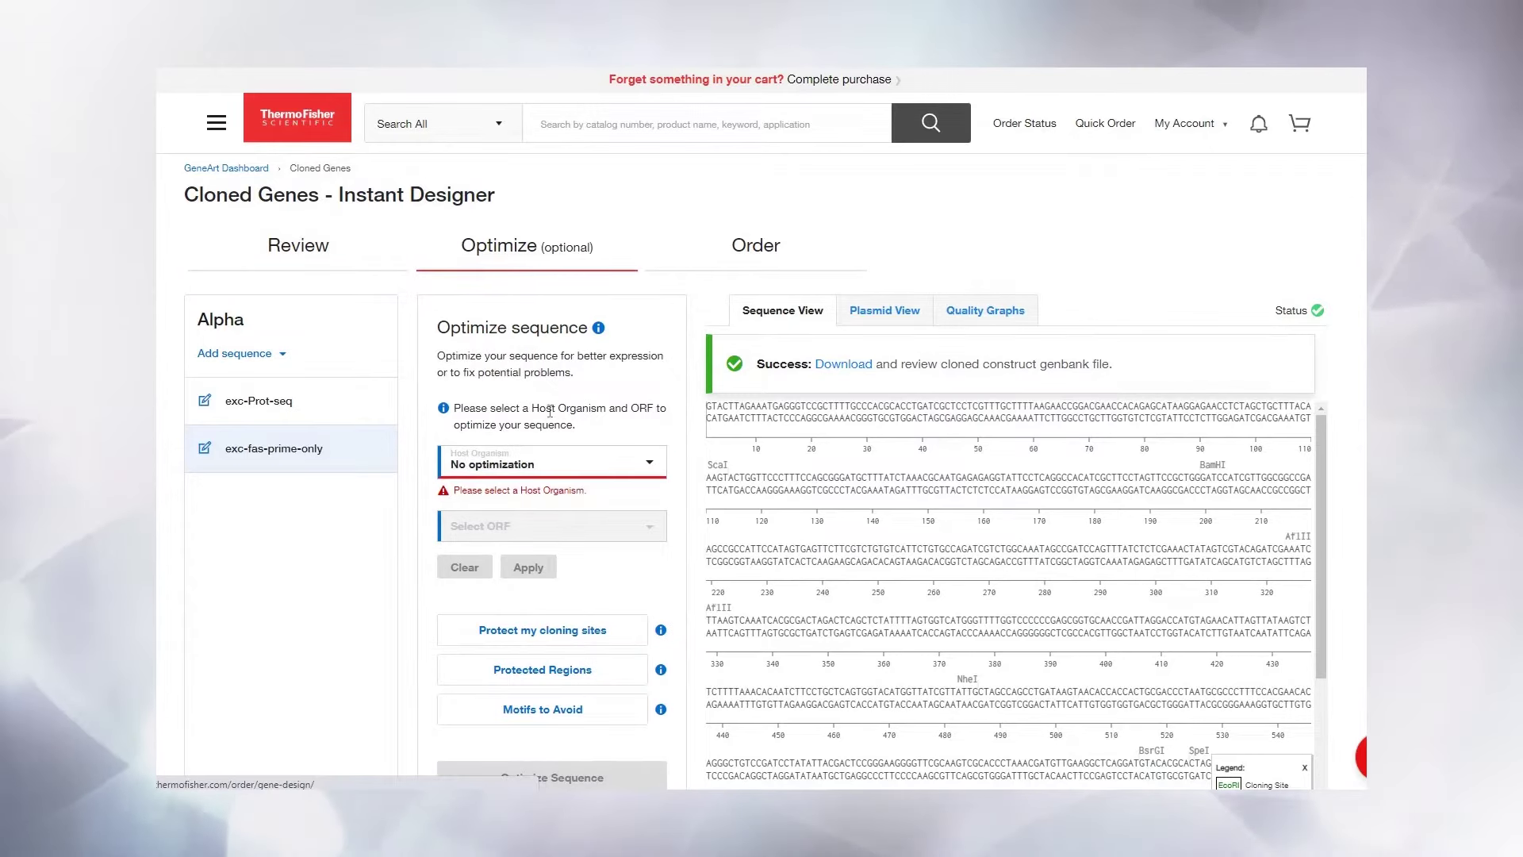
{"action": "left_click", "coordinate": [559, 466]}
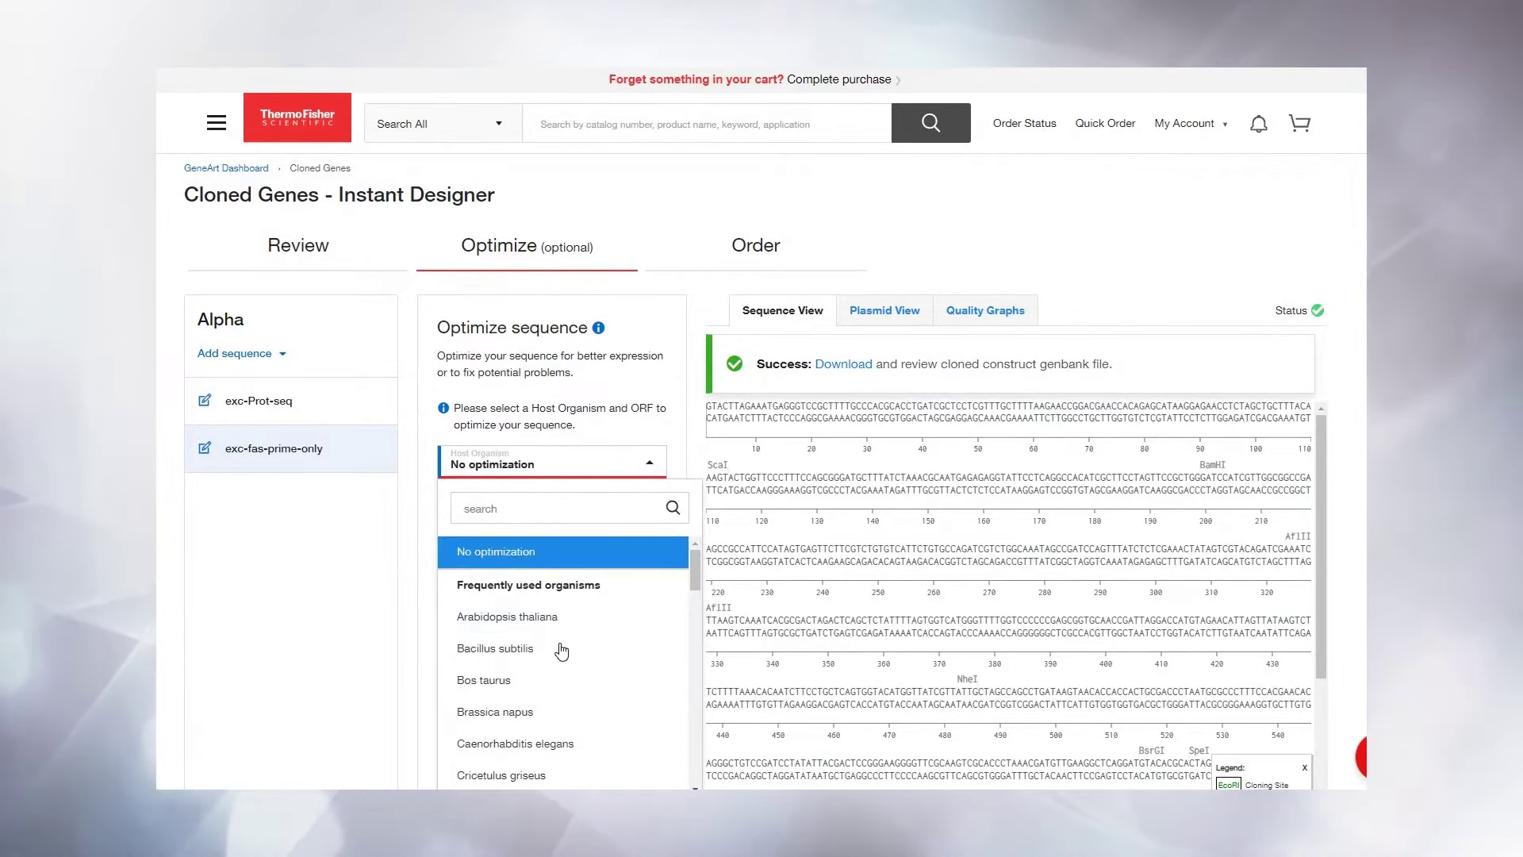
{"action": "scroll", "coordinate": [561, 646], "scroll_direction": "down", "scroll_amount": 2}
{"action": "scroll", "coordinate": [595, 682], "scroll_direction": "down", "scroll_amount": 1}
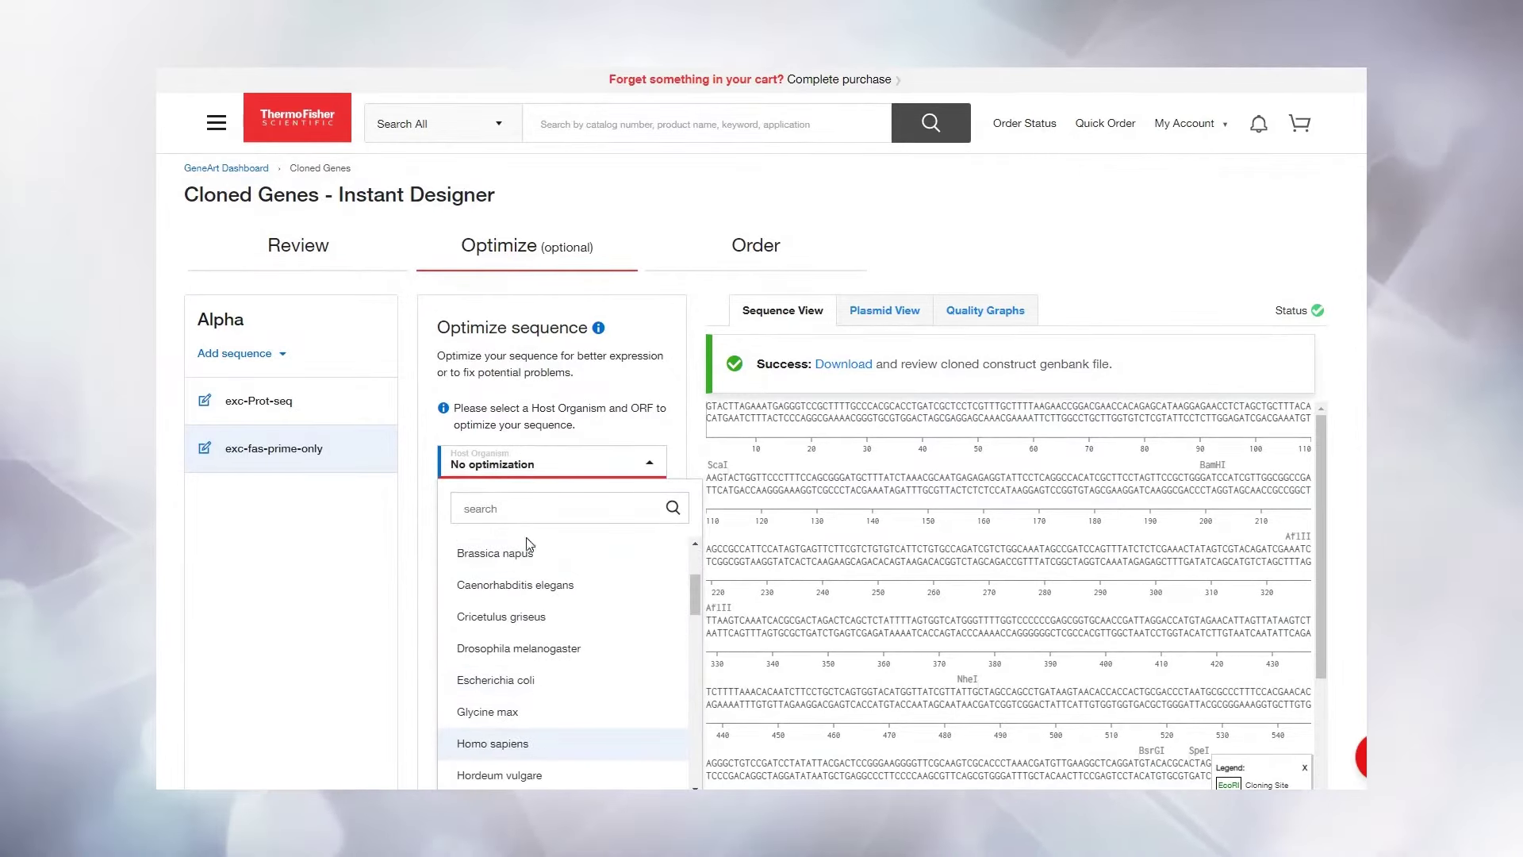
{"action": "left_click", "coordinate": [528, 463]}
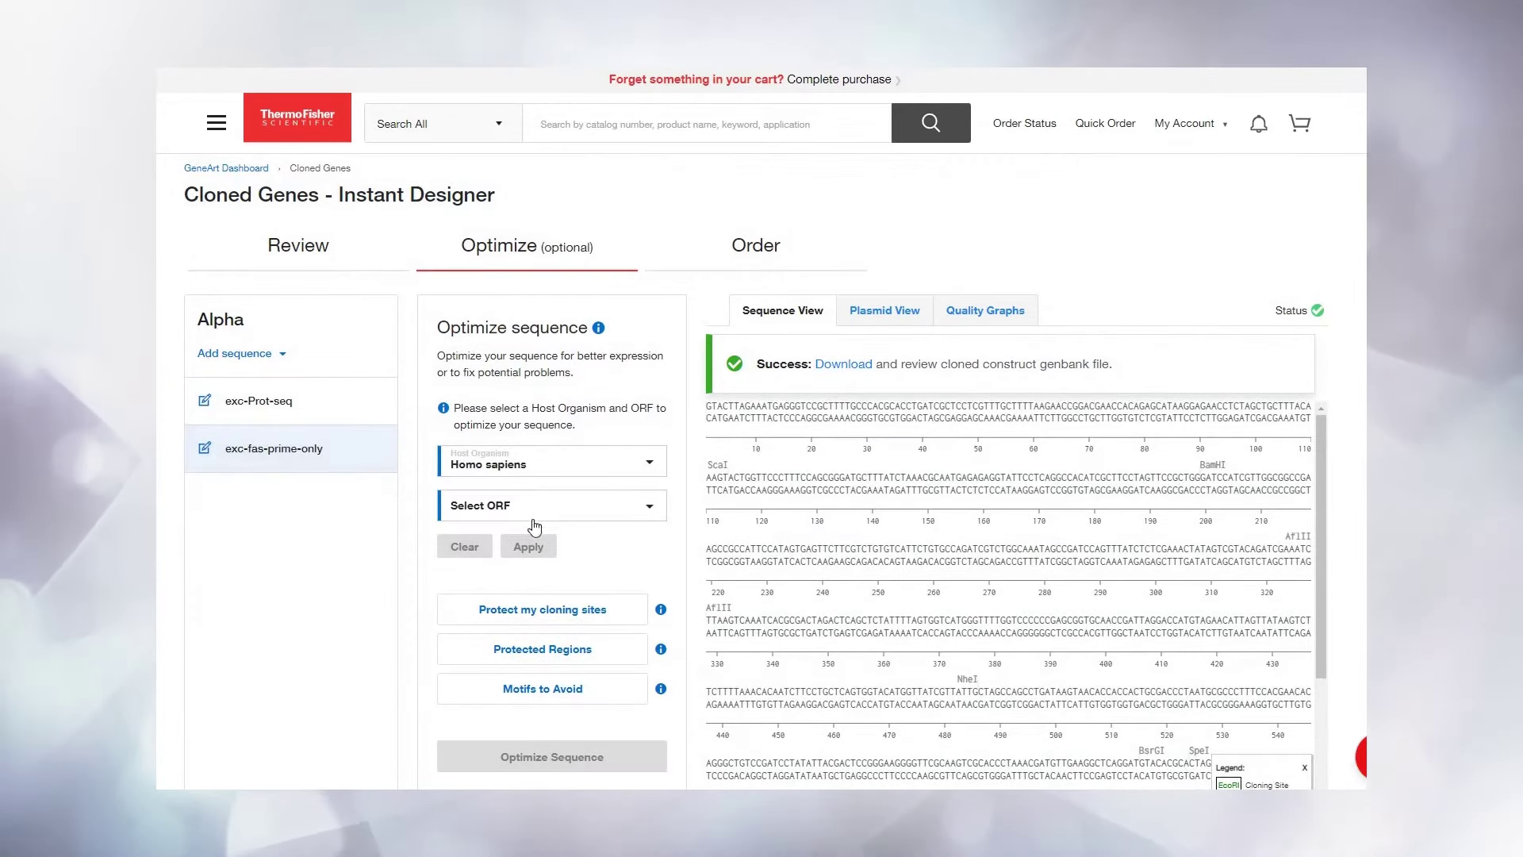
Define the ORF of exc-fas-prime-only manually from 372 to 602 and apply it.
{"action": "left_click", "coordinate": [532, 516]}
{"action": "left_click", "coordinate": [523, 534]}
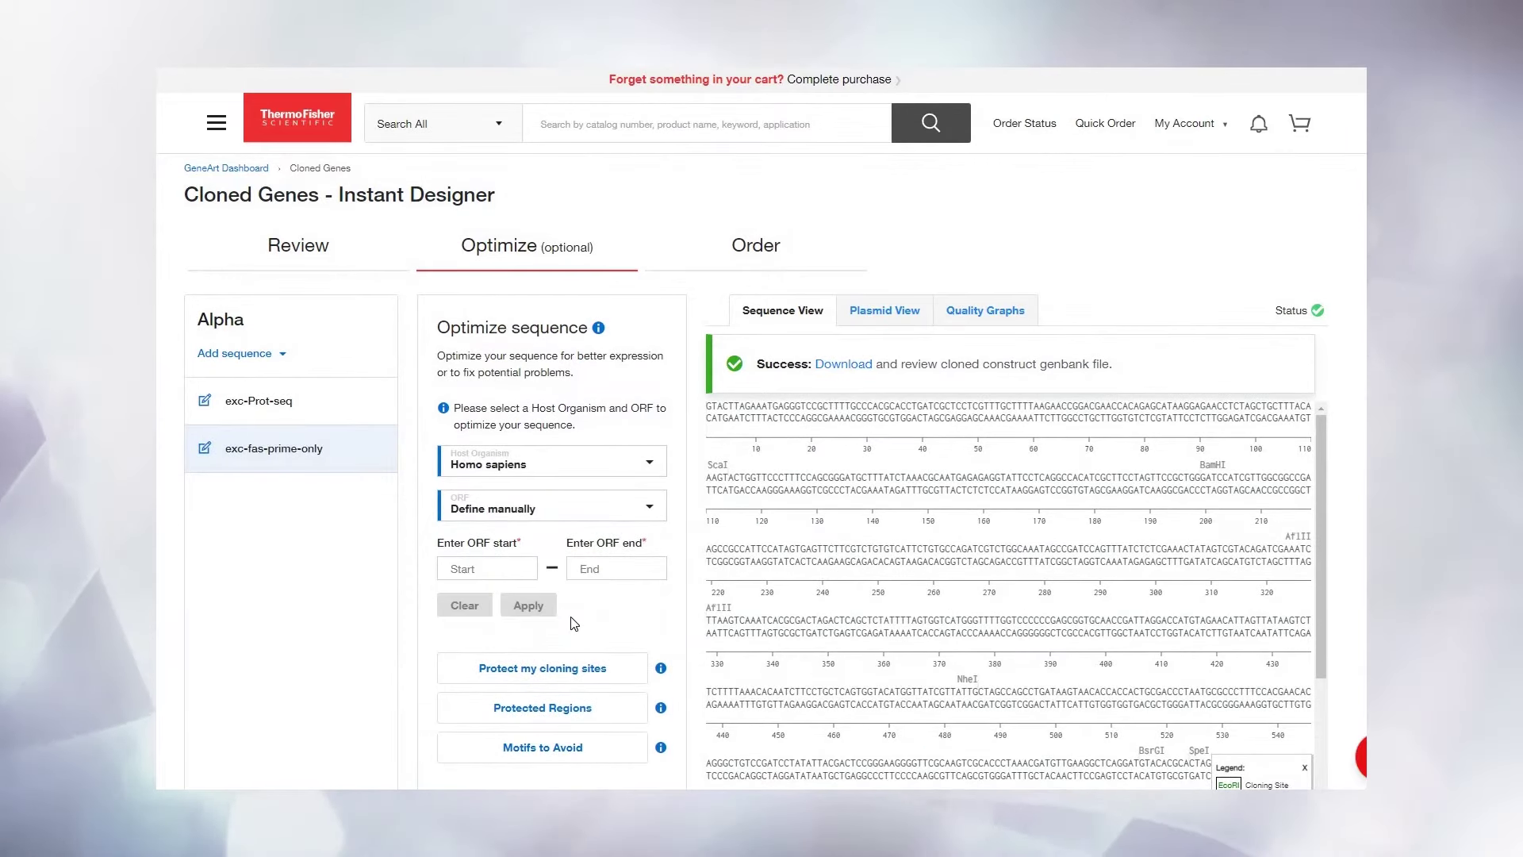
{"action": "left_click", "coordinate": [522, 577]}
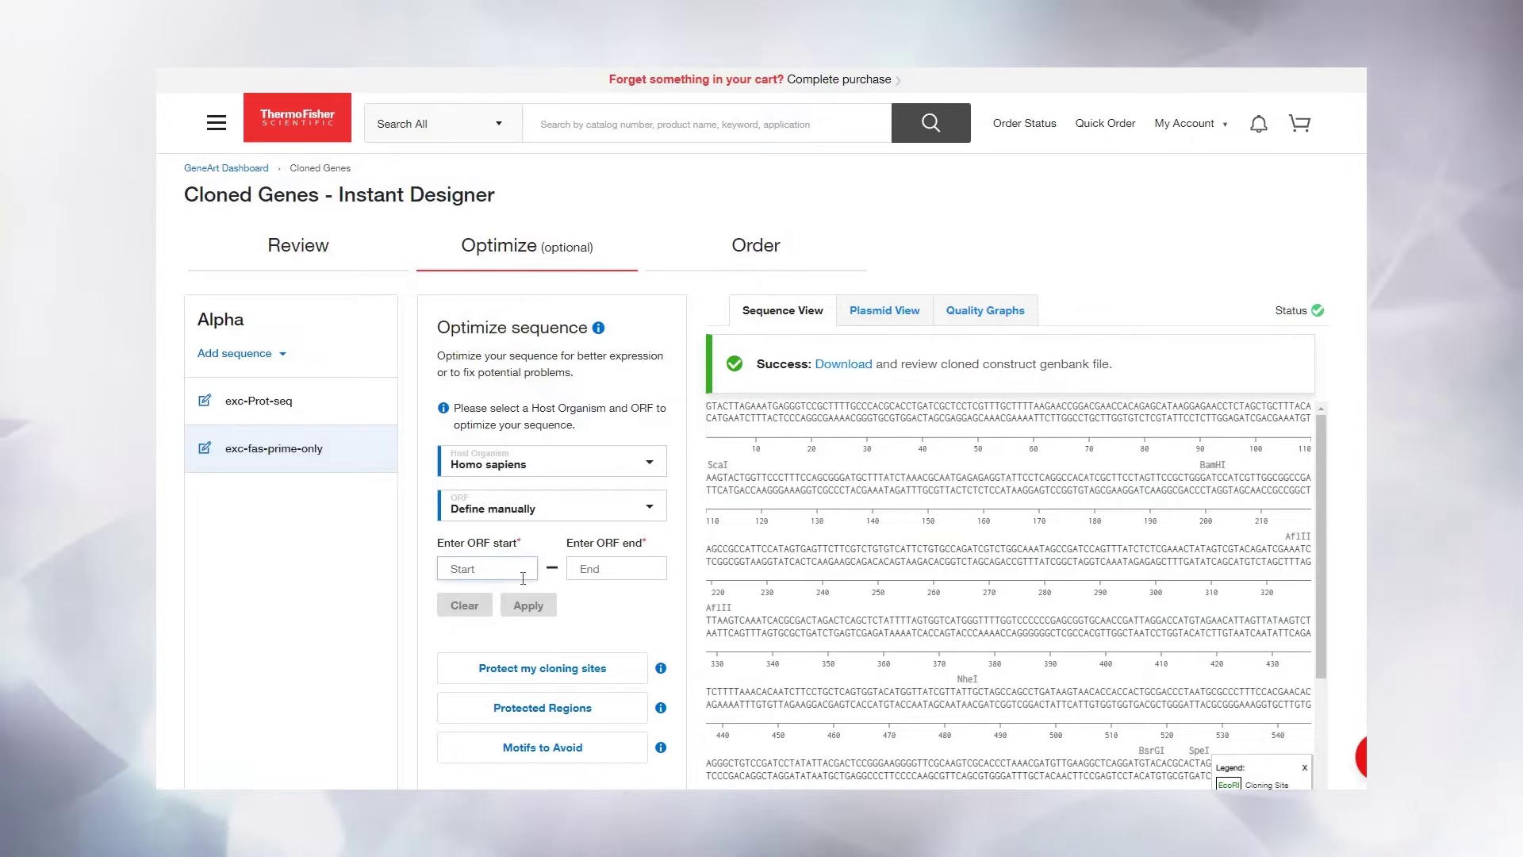
{"action": "type", "text": "372"}
{"action": "left_click", "coordinate": [617, 577]}
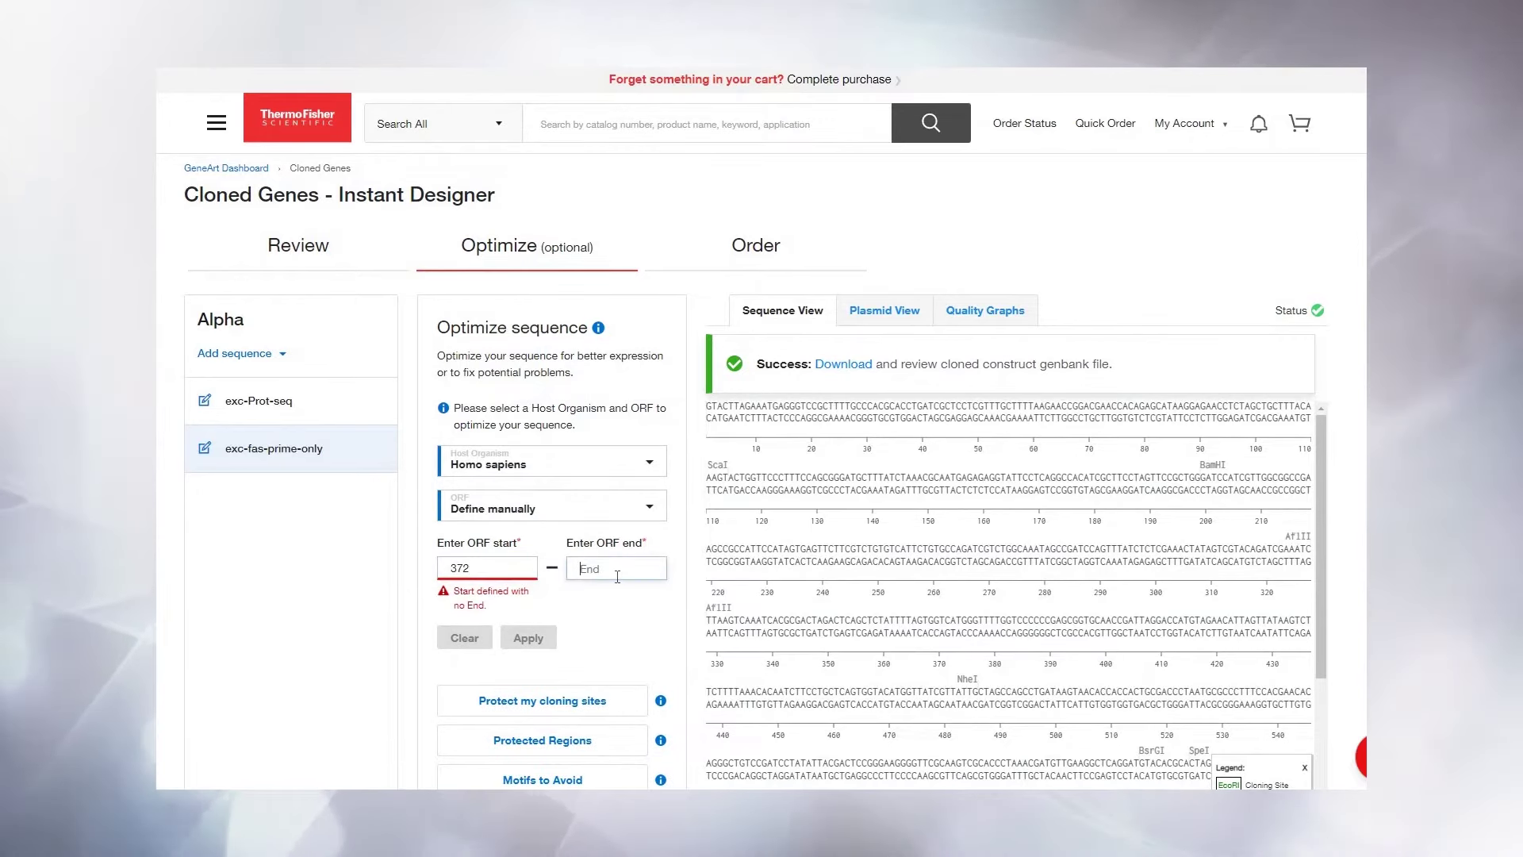
{"action": "type", "text": "603"}
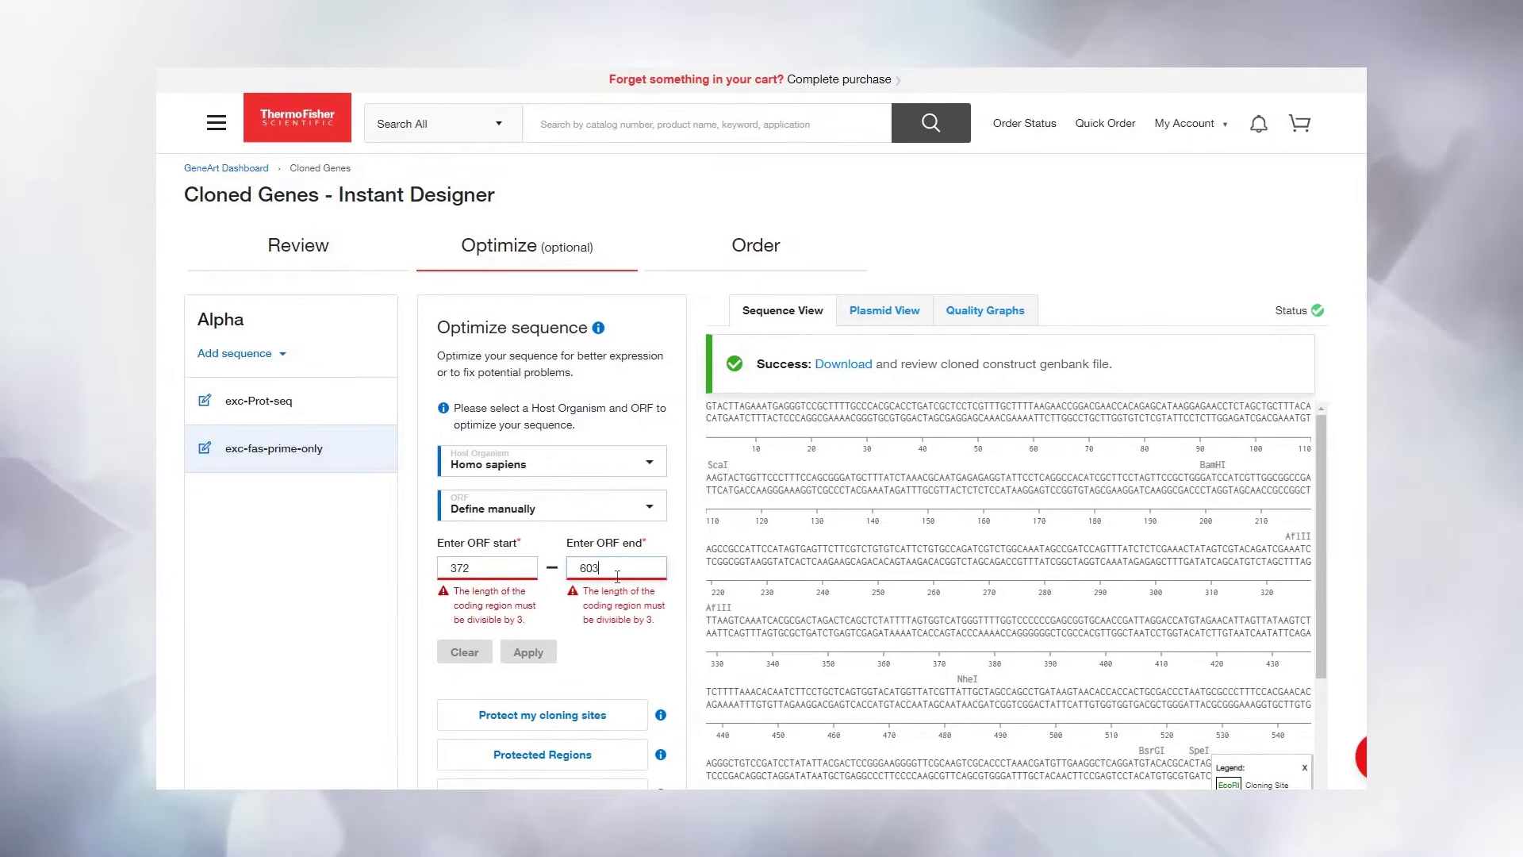
{"action": "key", "text": "BackSpace"}
{"action": "type", "text": "2"}
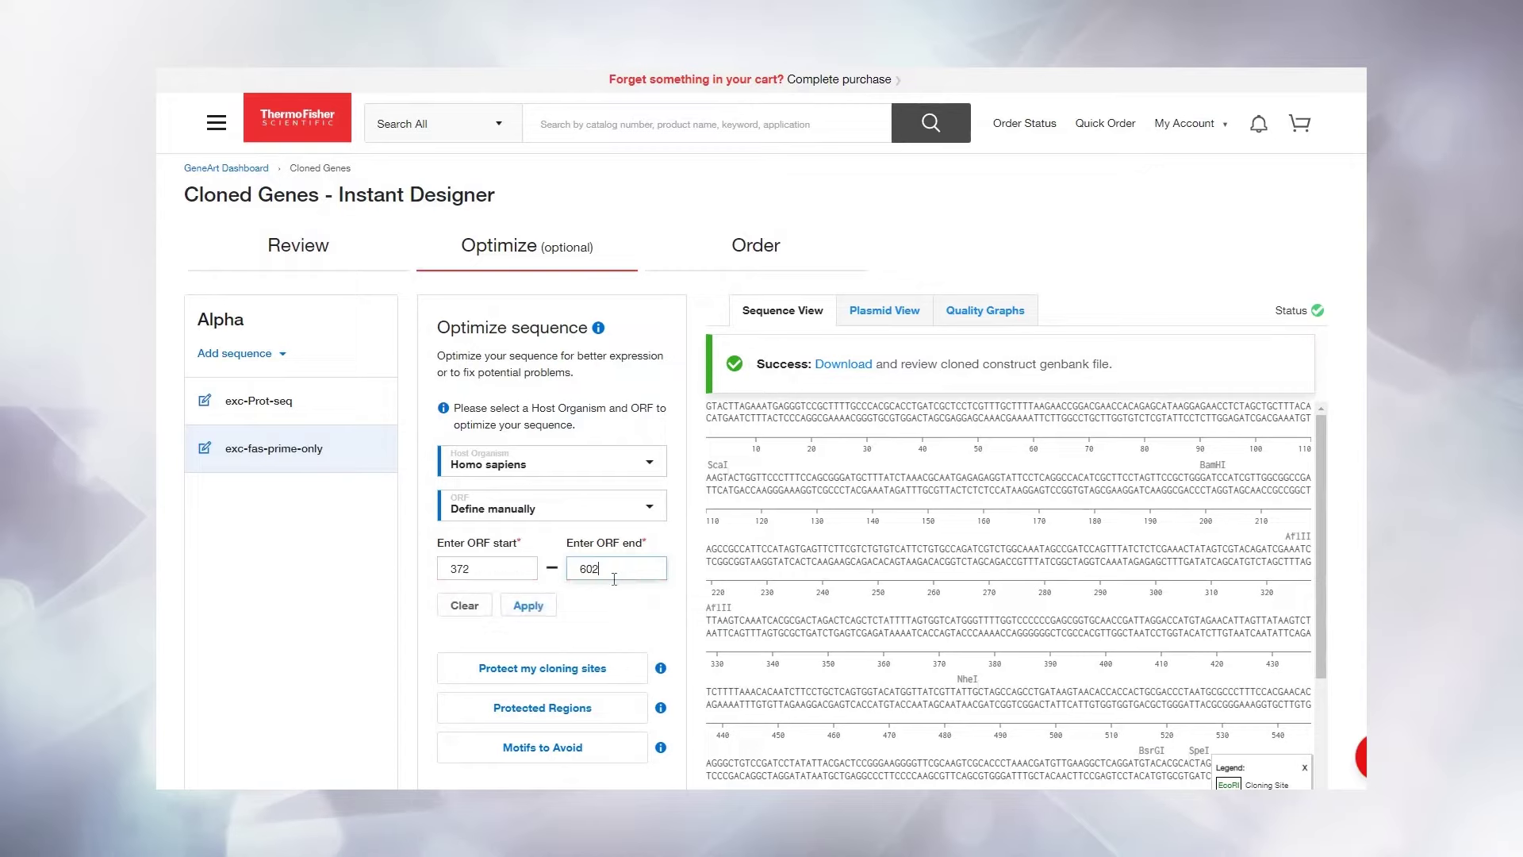
{"action": "left_click", "coordinate": [531, 606]}
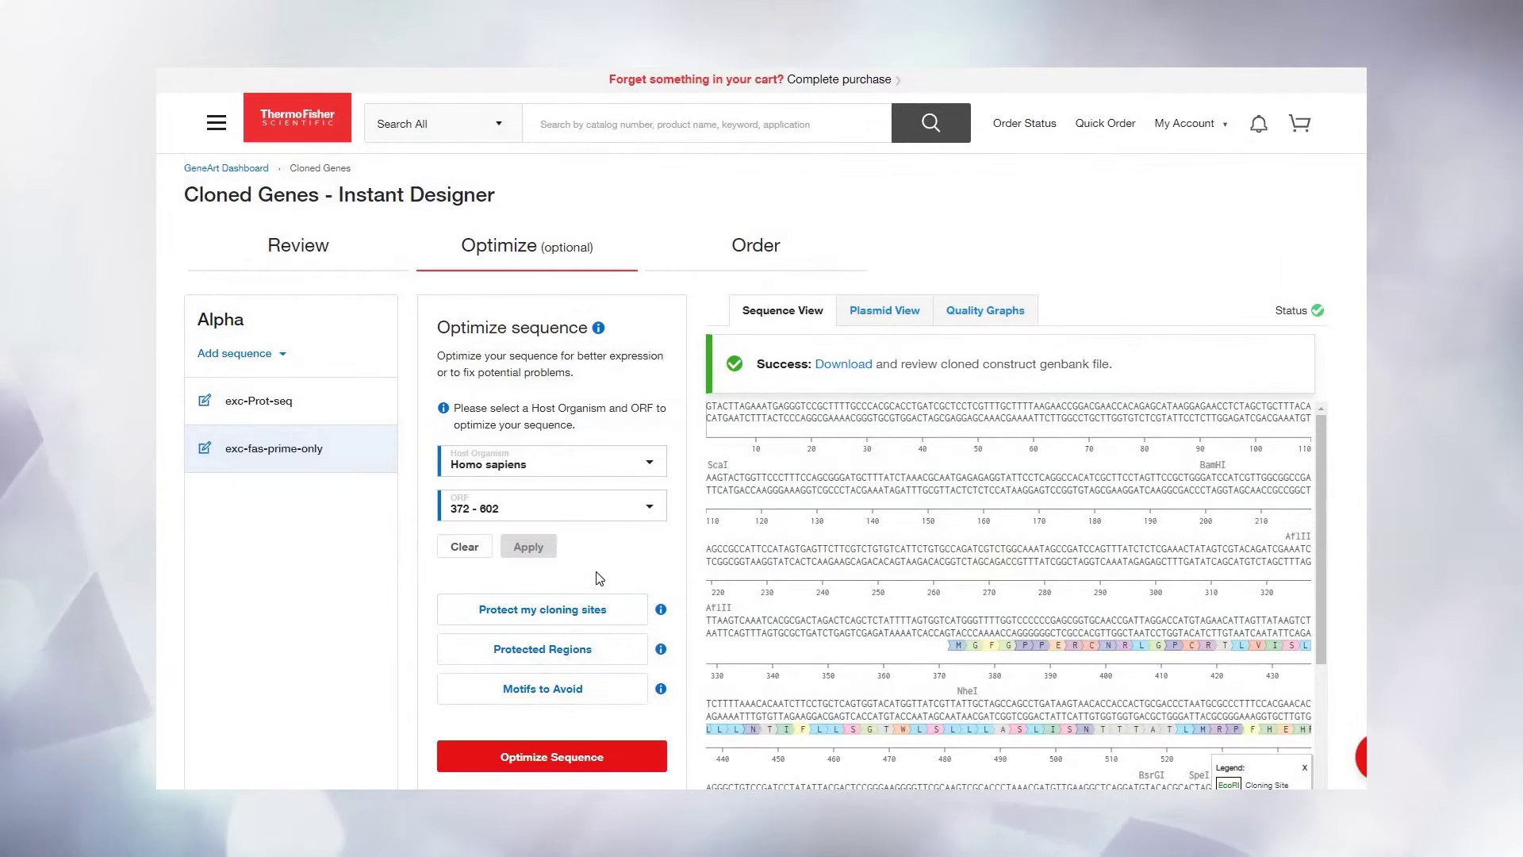
{"action": "scroll", "coordinate": [721, 575], "scroll_direction": "down", "scroll_amount": 1}
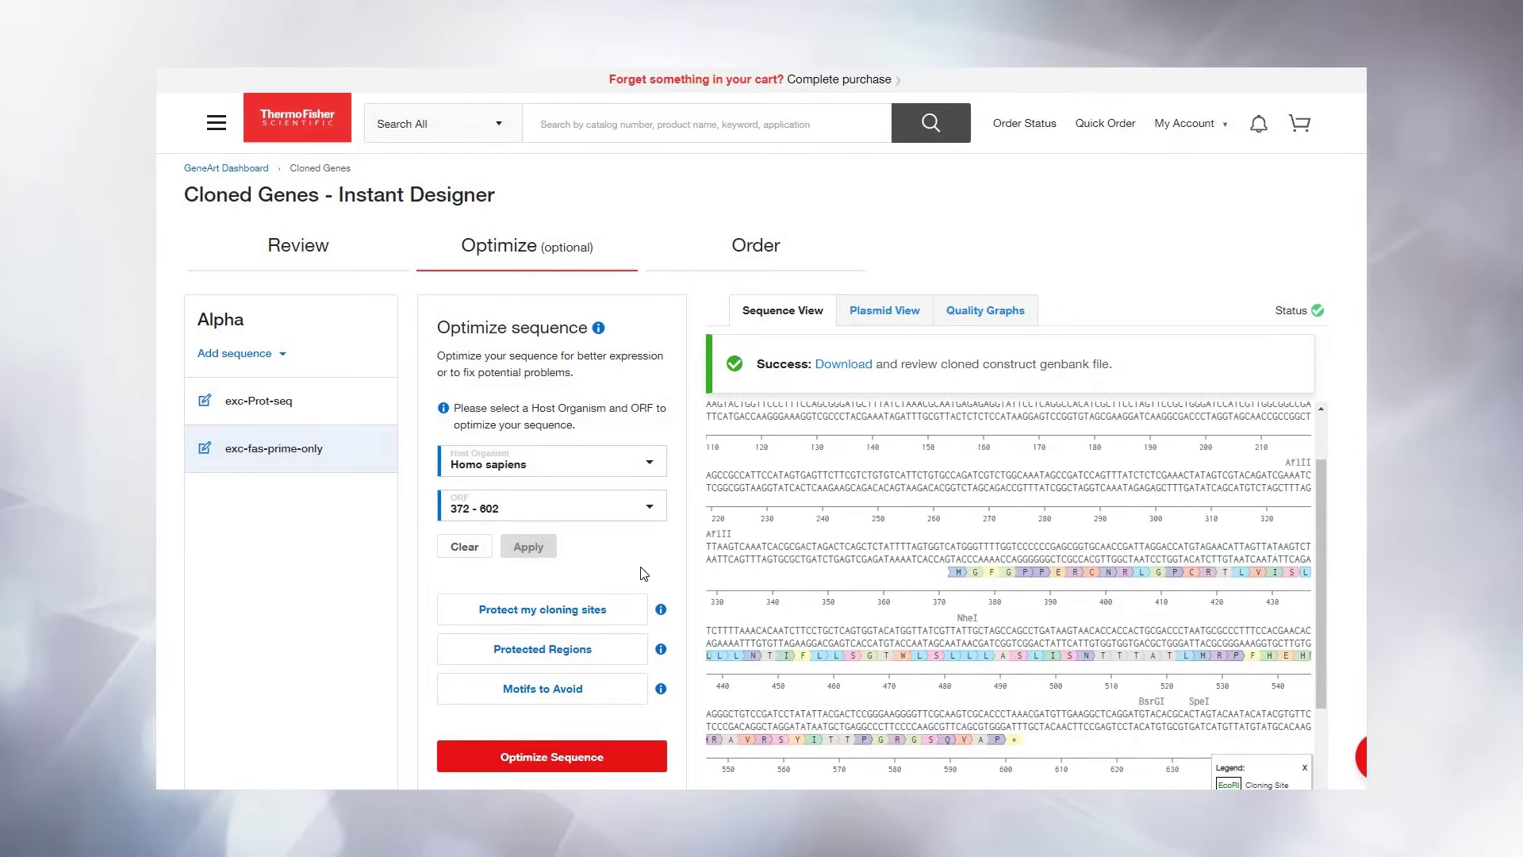
Protect the BamHI (198 - 203) and NheI (485 - 490) cloning sites in exc-fas-prime-only and save the selection.
{"action": "left_click", "coordinate": [630, 610]}
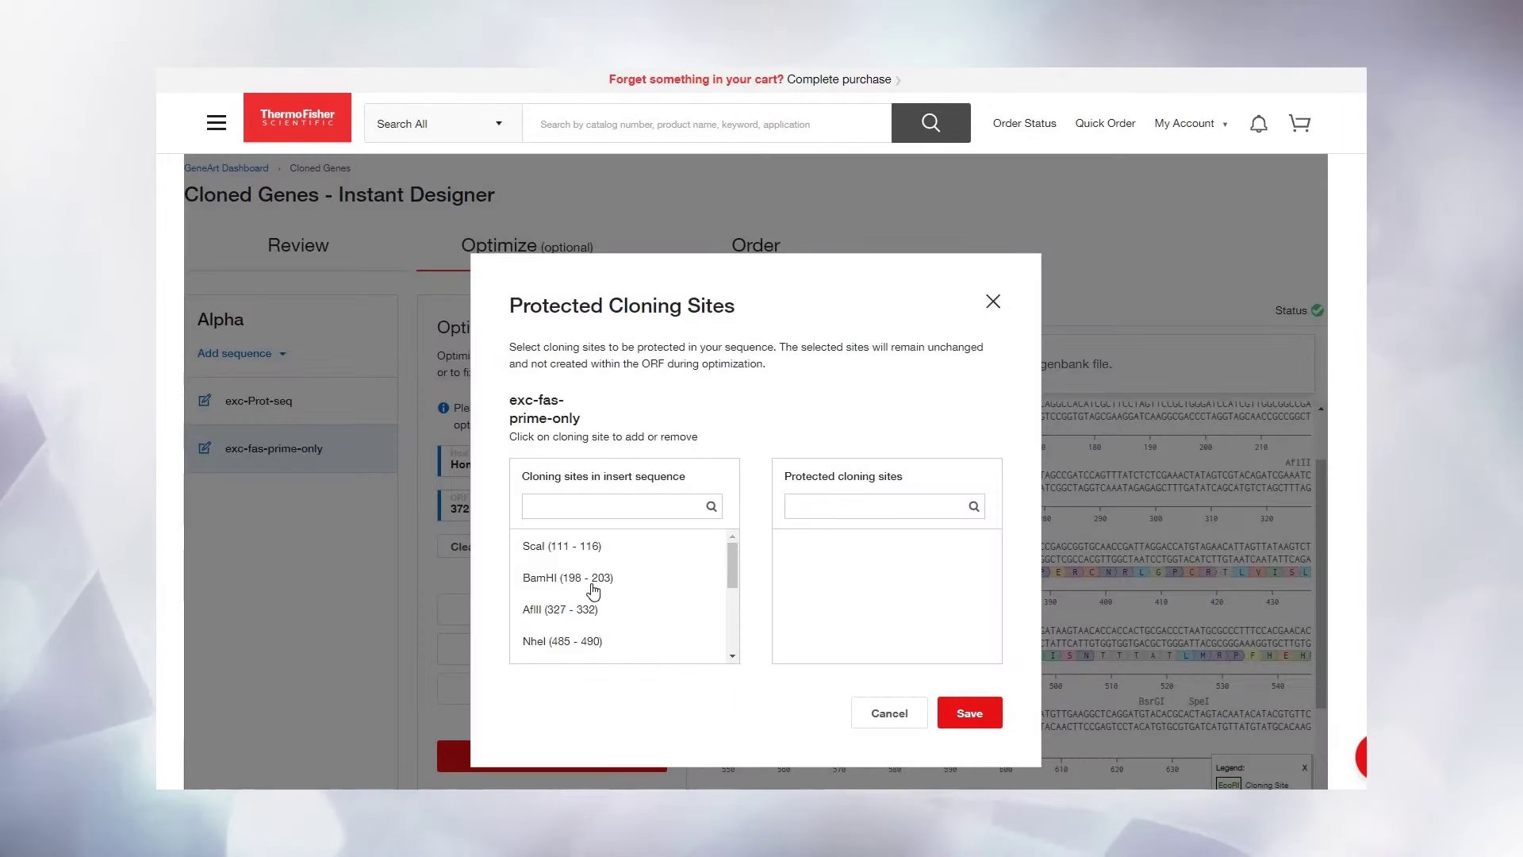
{"action": "left_click", "coordinate": [678, 581]}
{"action": "left_click", "coordinate": [571, 609]}
{"action": "left_click", "coordinate": [590, 641]}
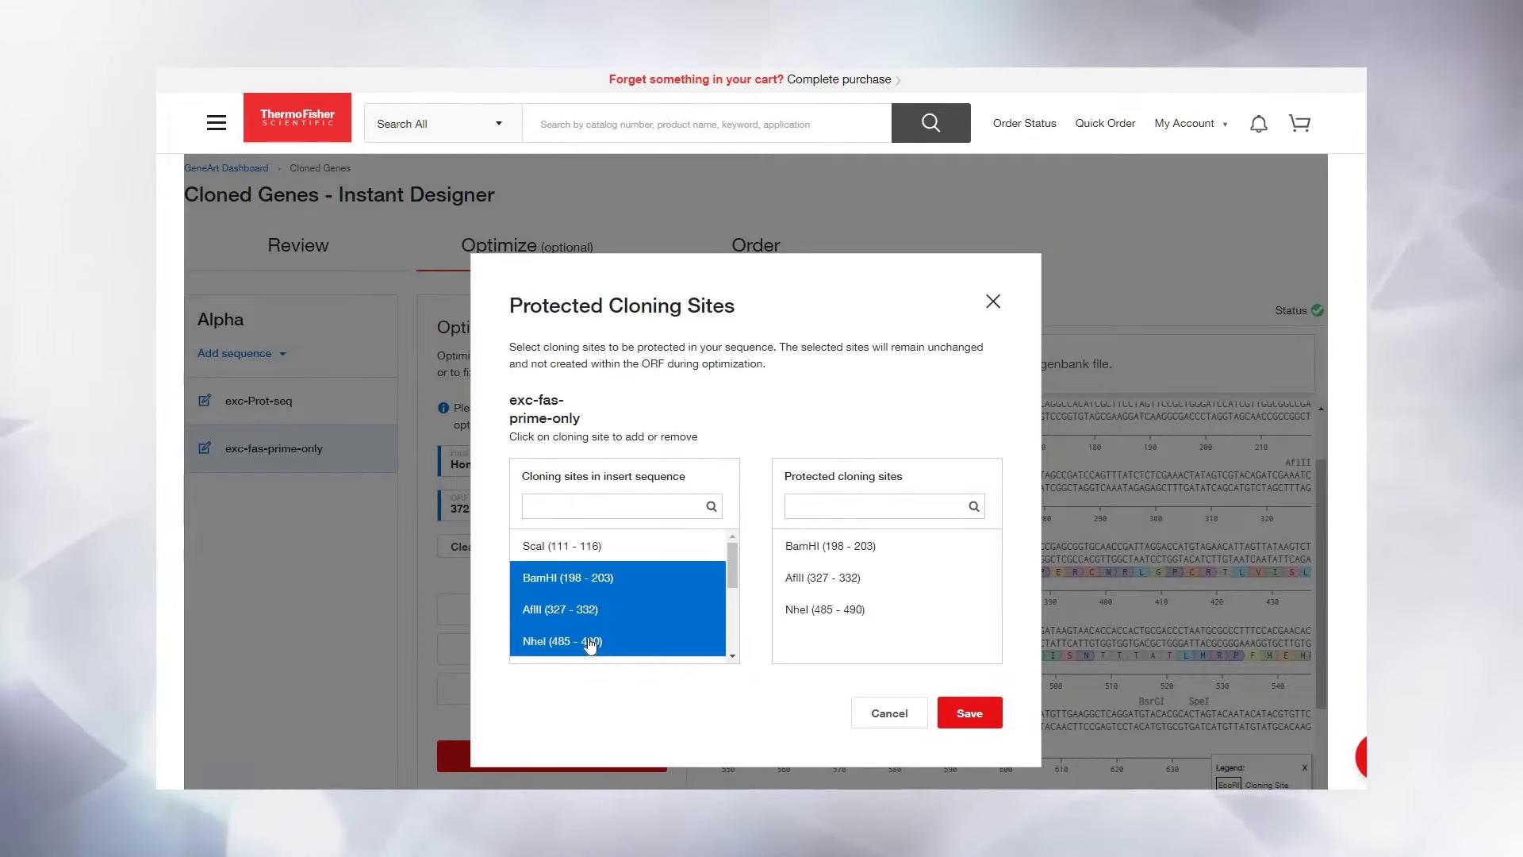
{"action": "scroll", "coordinate": [590, 642], "scroll_direction": "down", "scroll_amount": 4}
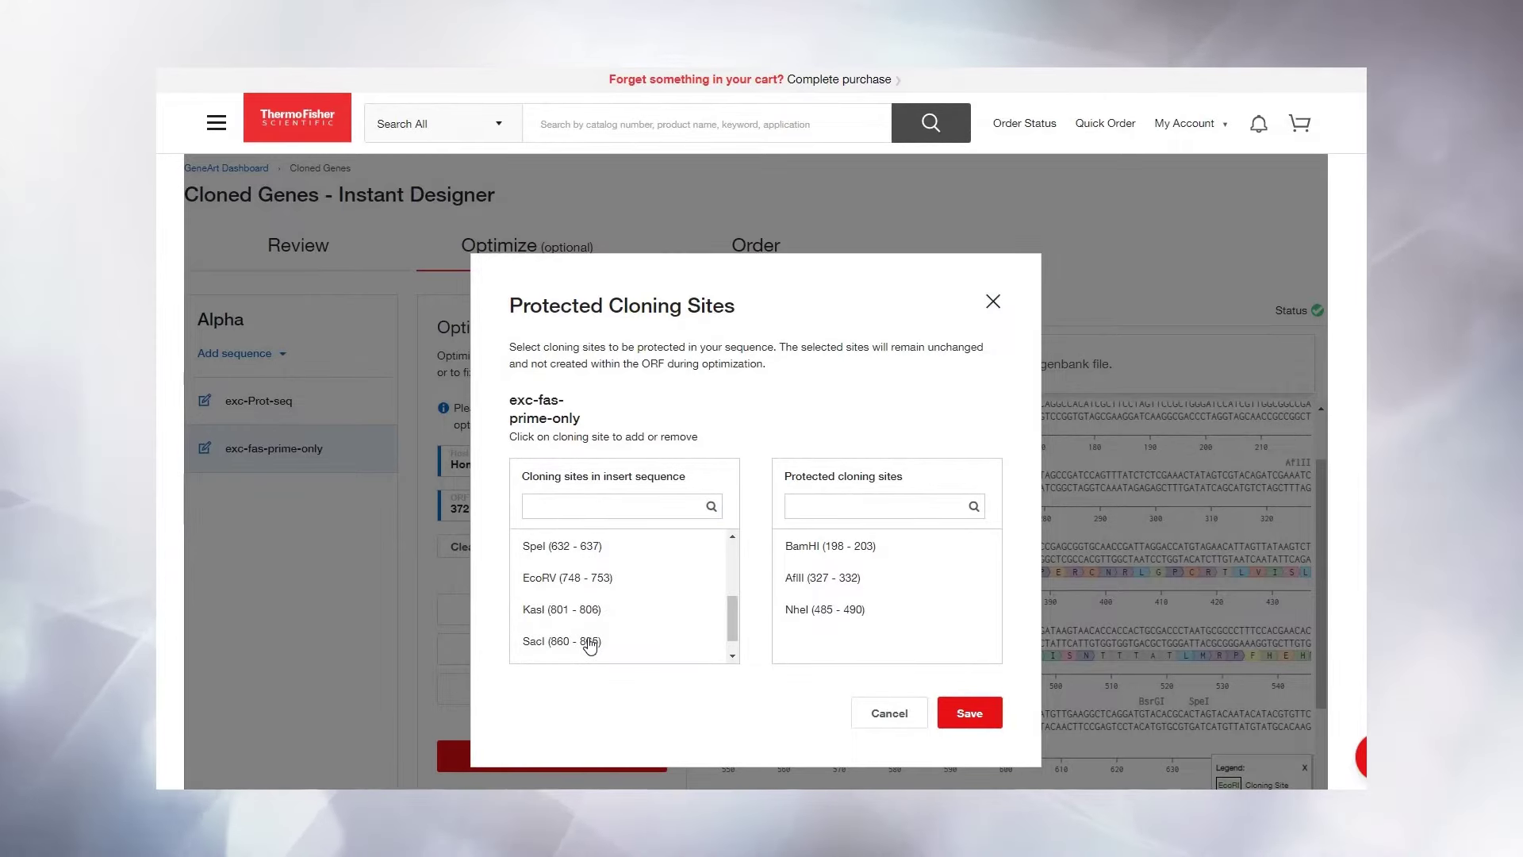
{"action": "scroll", "coordinate": [587, 631], "scroll_direction": "up", "scroll_amount": 4}
{"action": "left_click", "coordinate": [586, 620]}
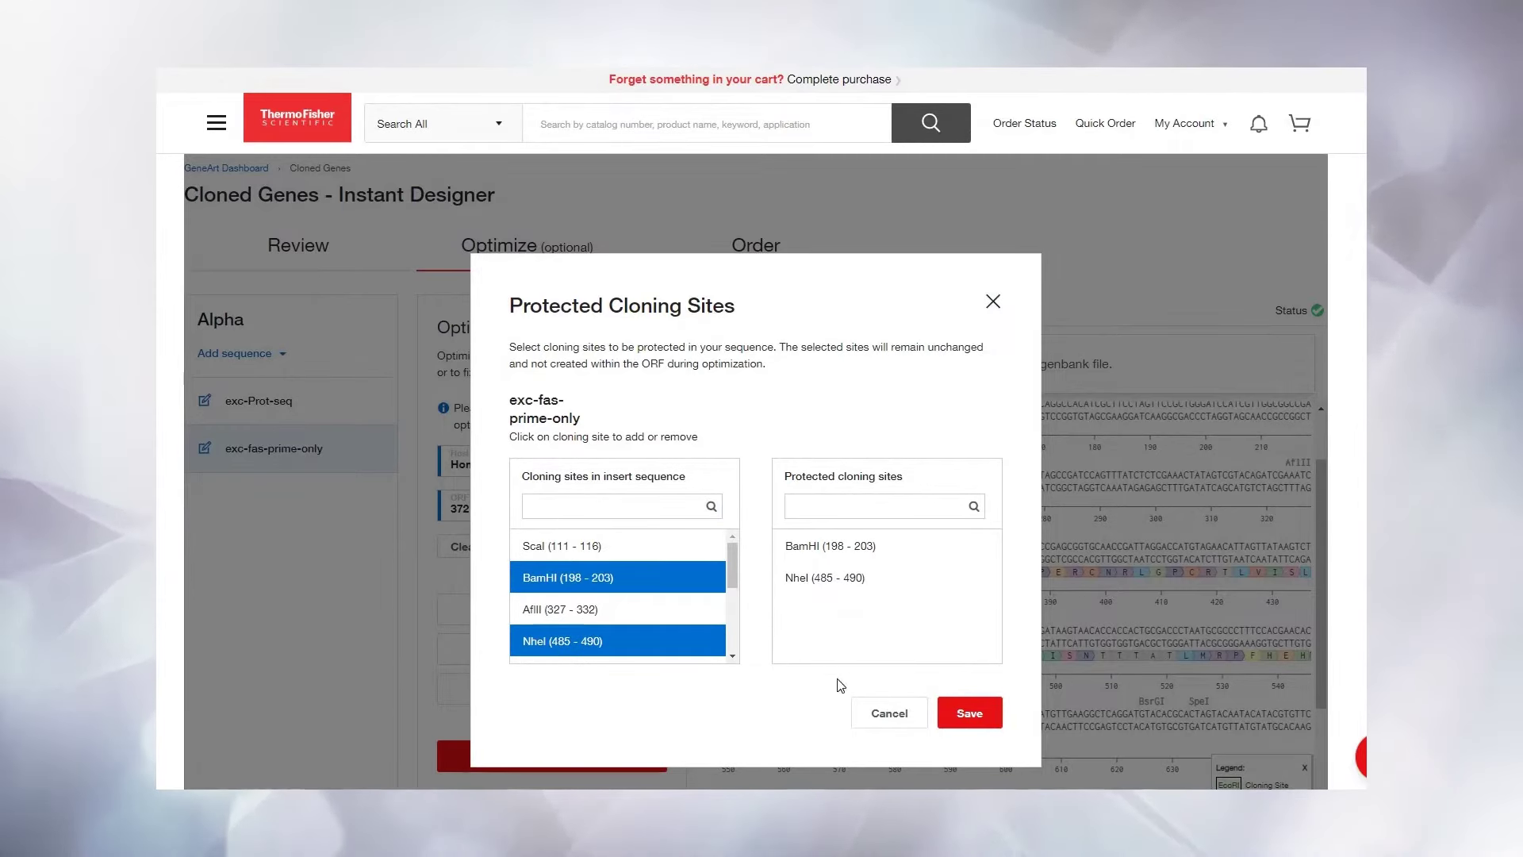
{"action": "left_click", "coordinate": [958, 706]}
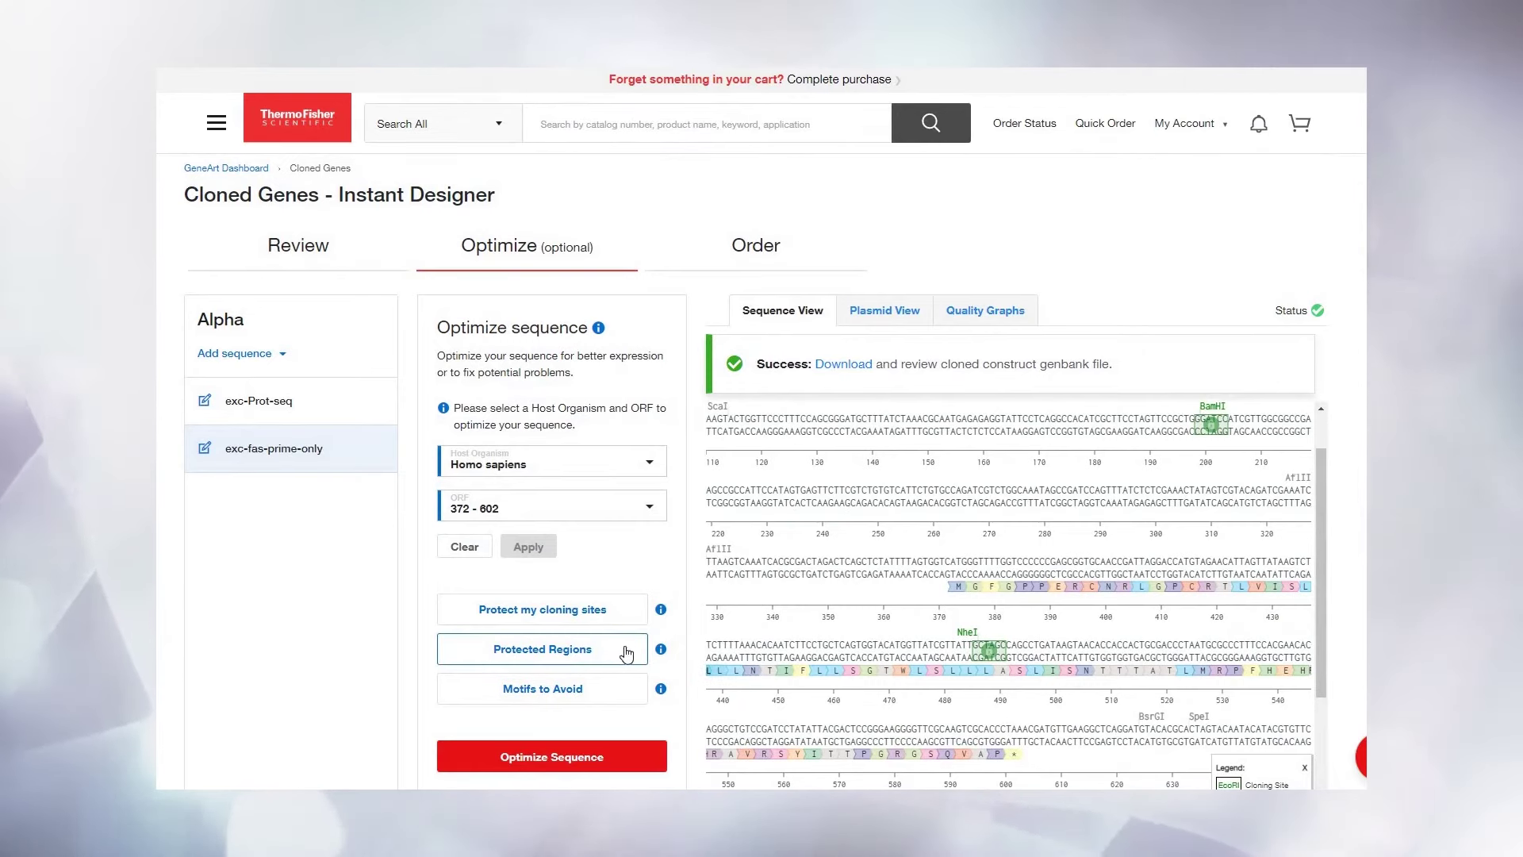
Run the sequence optimization for exc-fas-prime-only.
{"action": "mouse_move", "coordinate": [659, 654]}
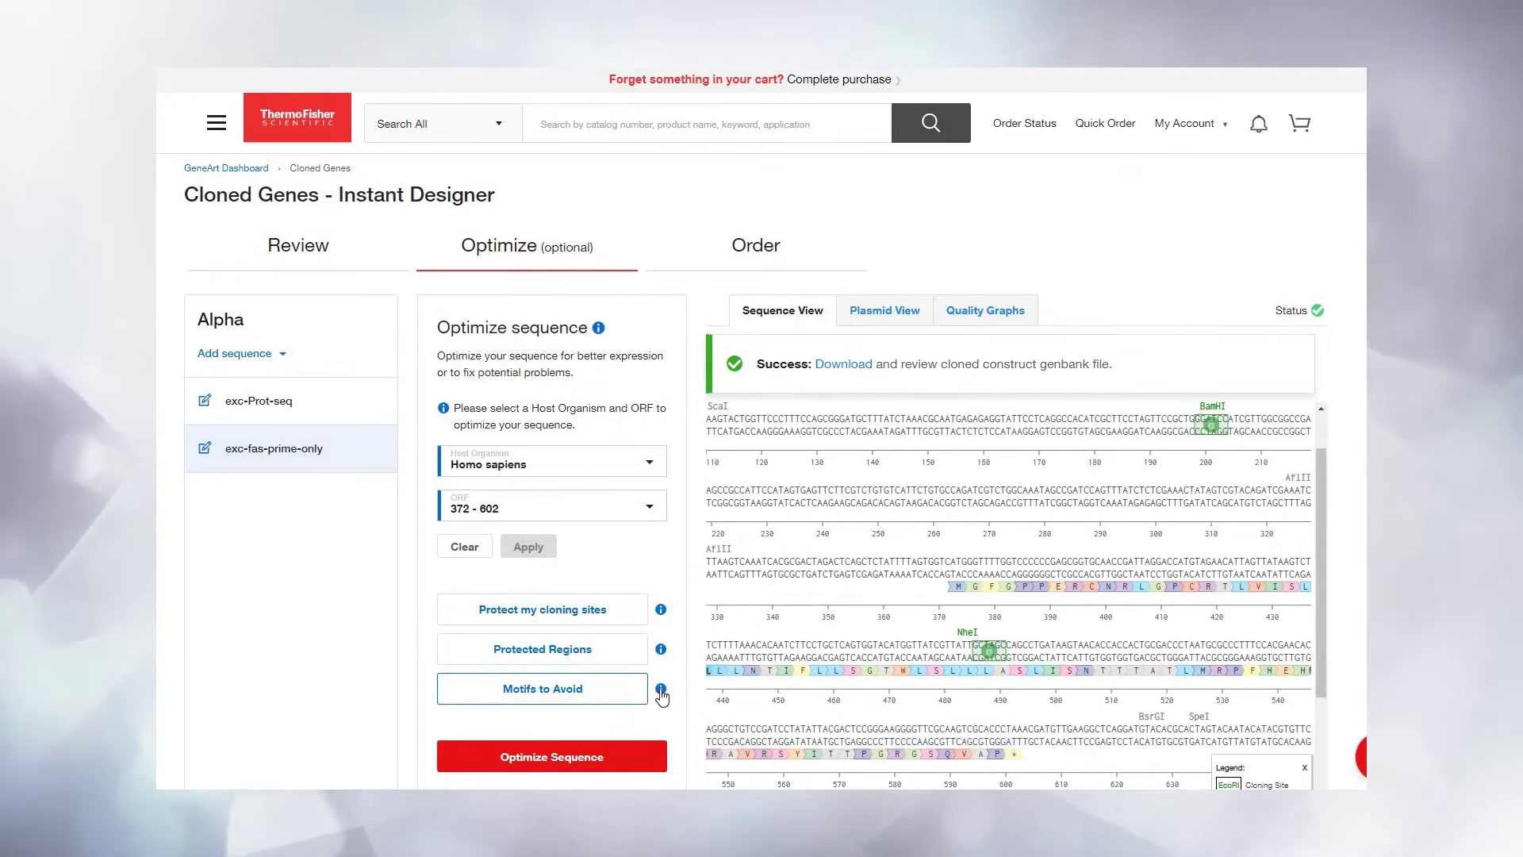
{"action": "mouse_move", "coordinate": [661, 690]}
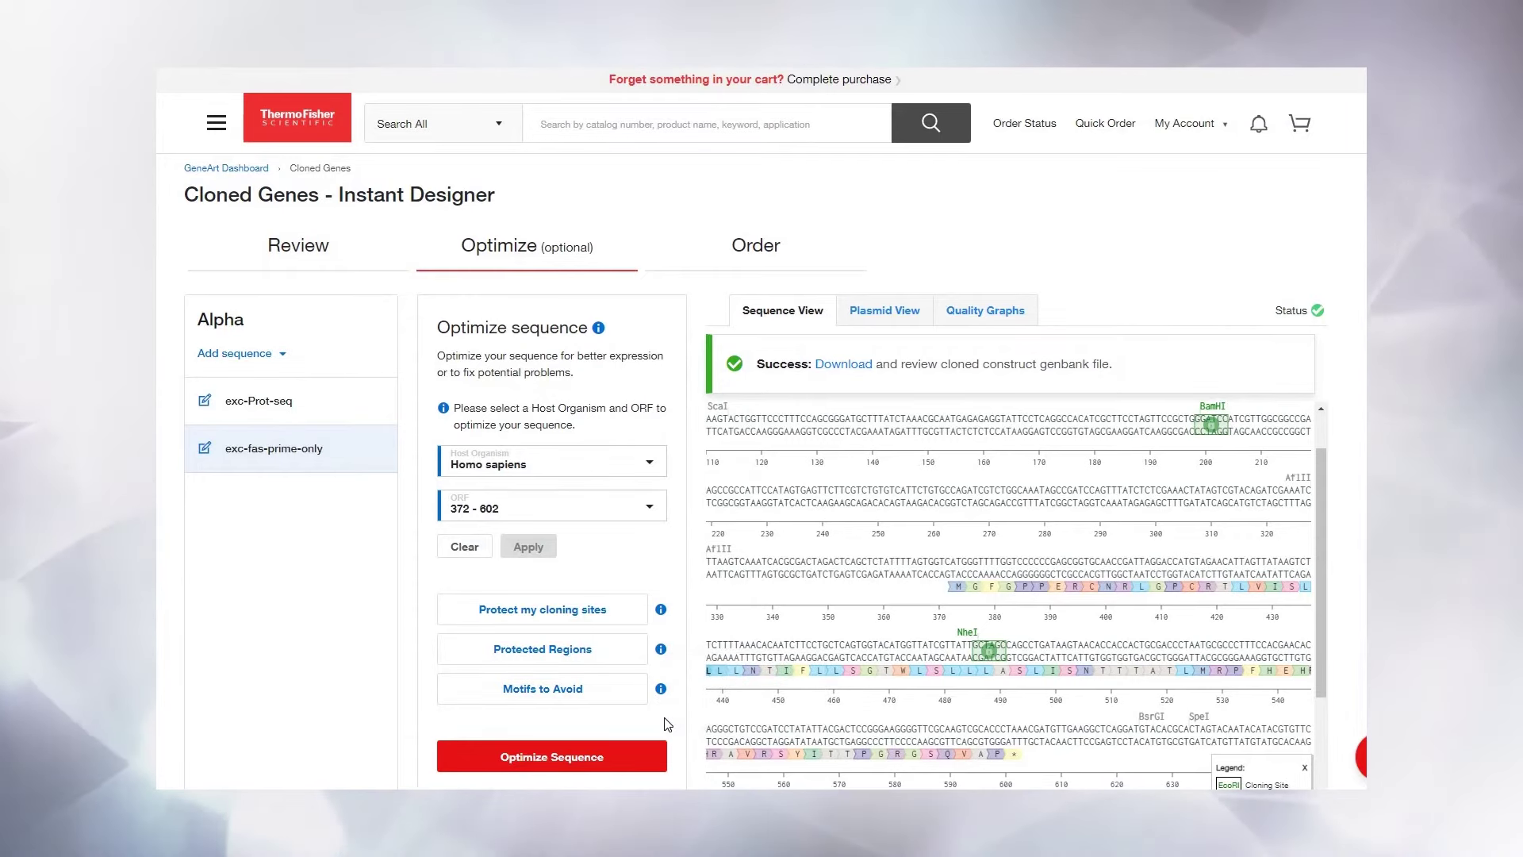
{"action": "left_click", "coordinate": [568, 759]}
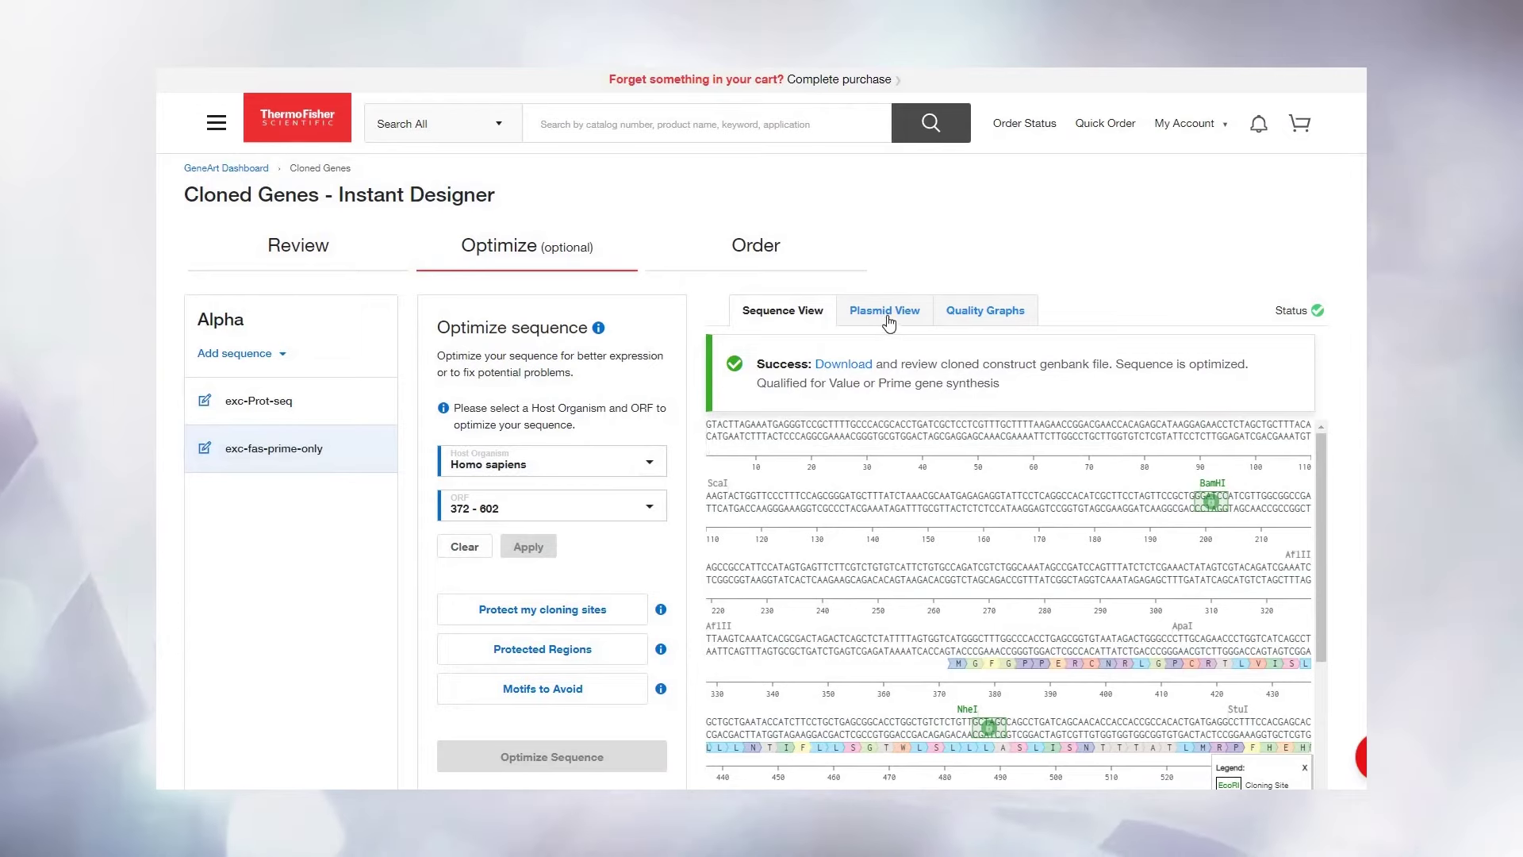
Review the plasmid map and quality graphs of the optimized exc-fas-prime-only, then return to the sequence view.
{"action": "left_click", "coordinate": [887, 317]}
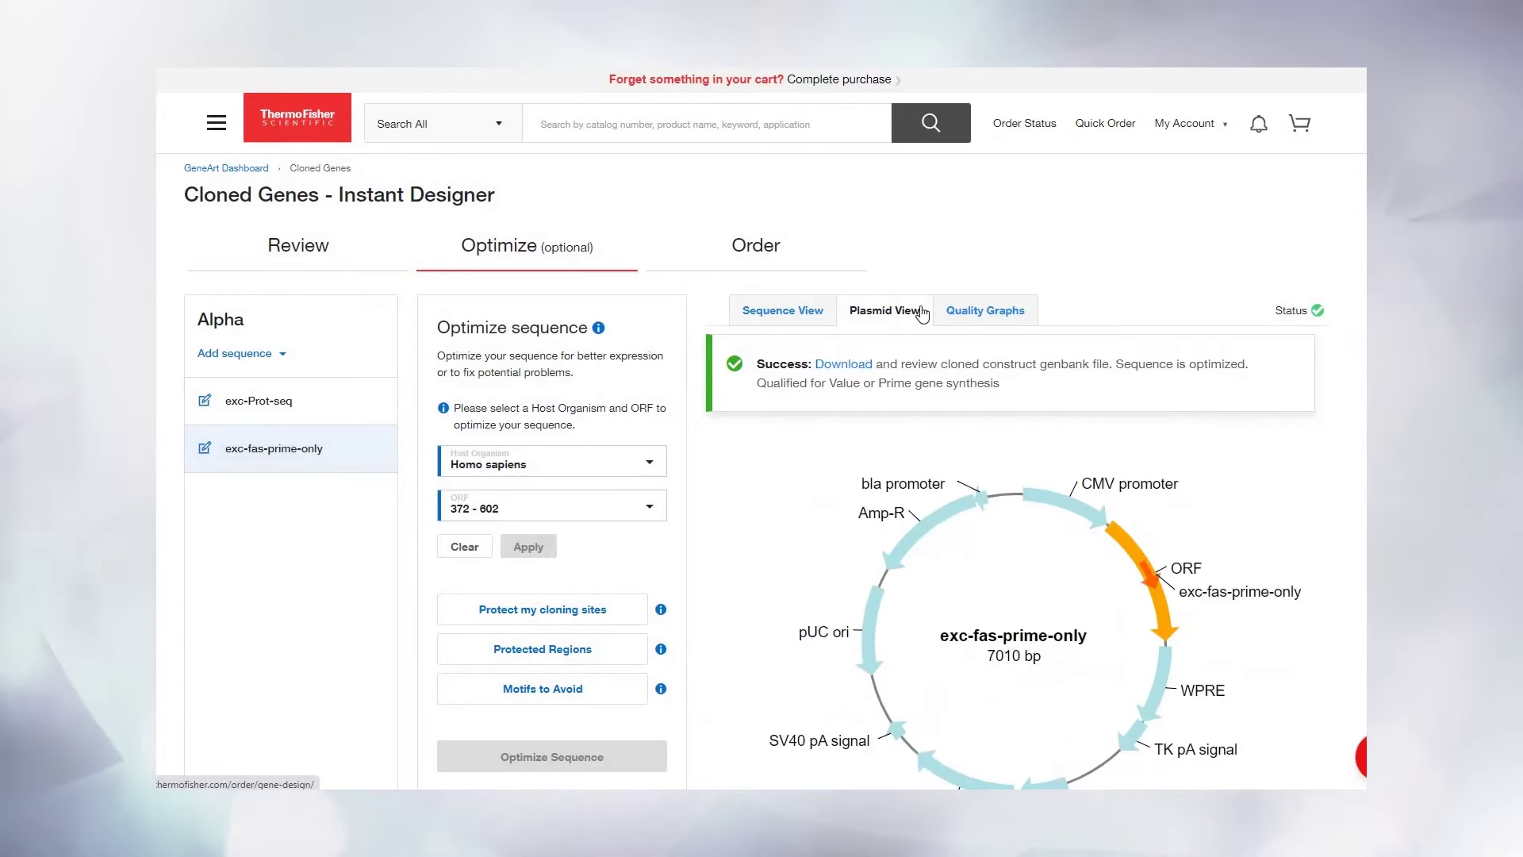
{"action": "left_click", "coordinate": [969, 313]}
{"action": "scroll", "coordinate": [933, 484], "scroll_direction": "down", "scroll_amount": 5}
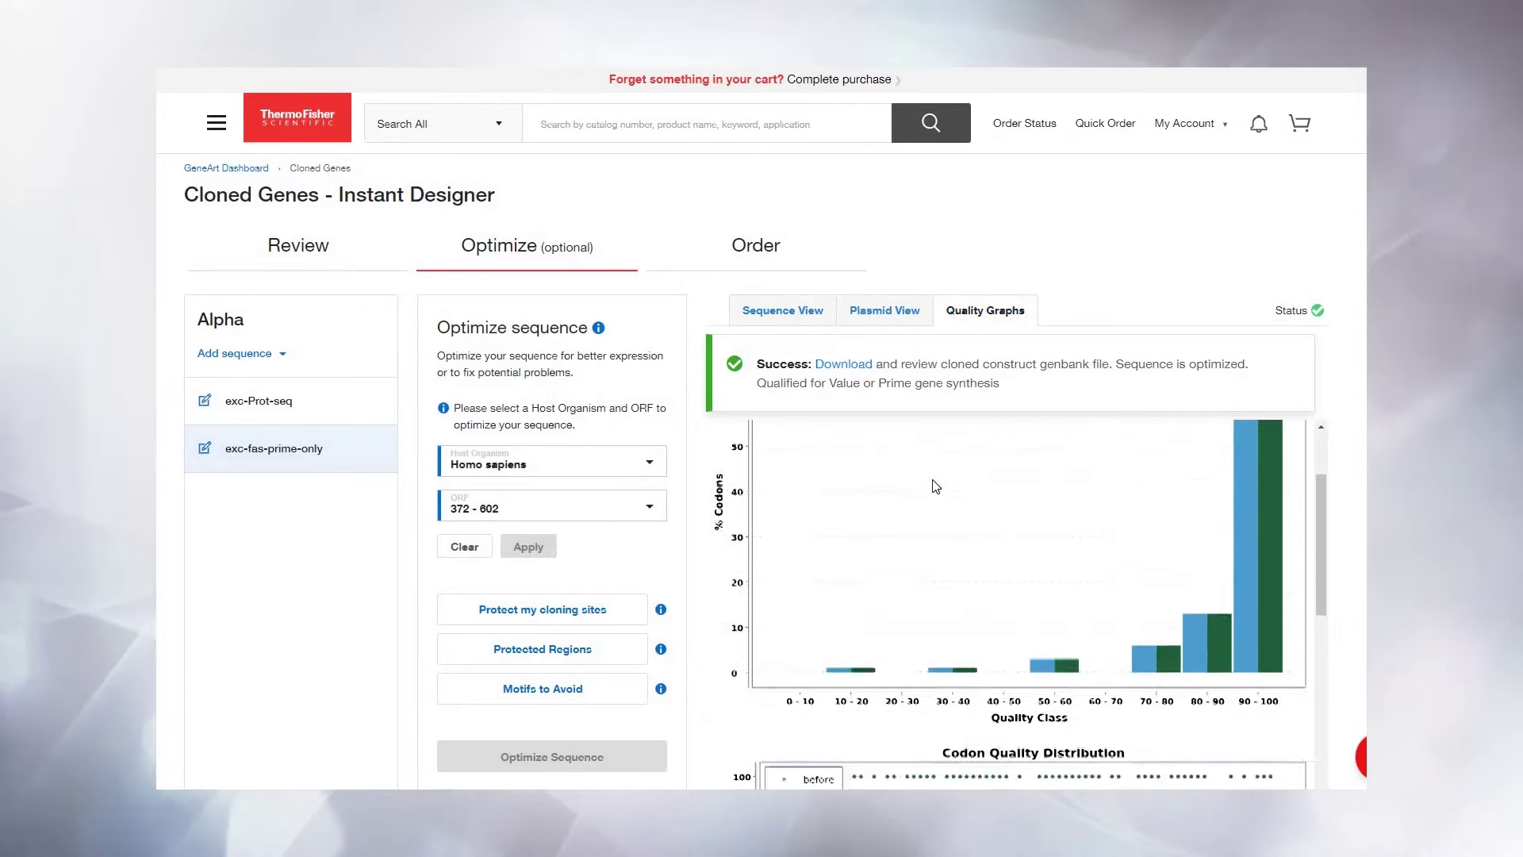
{"action": "scroll", "coordinate": [934, 484], "scroll_direction": "down", "scroll_amount": 5}
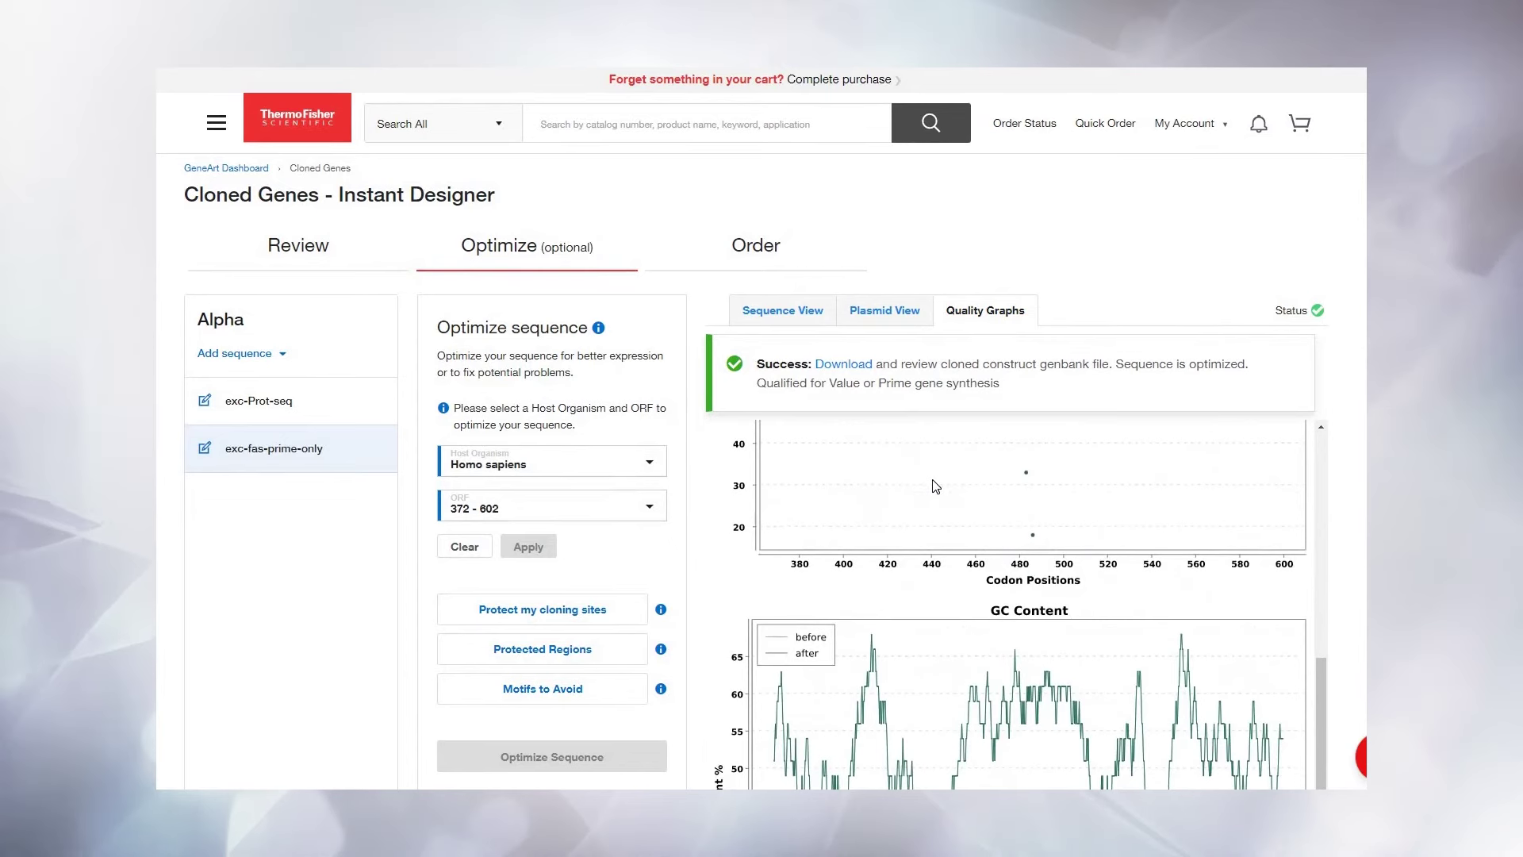
{"action": "left_click", "coordinate": [798, 313]}
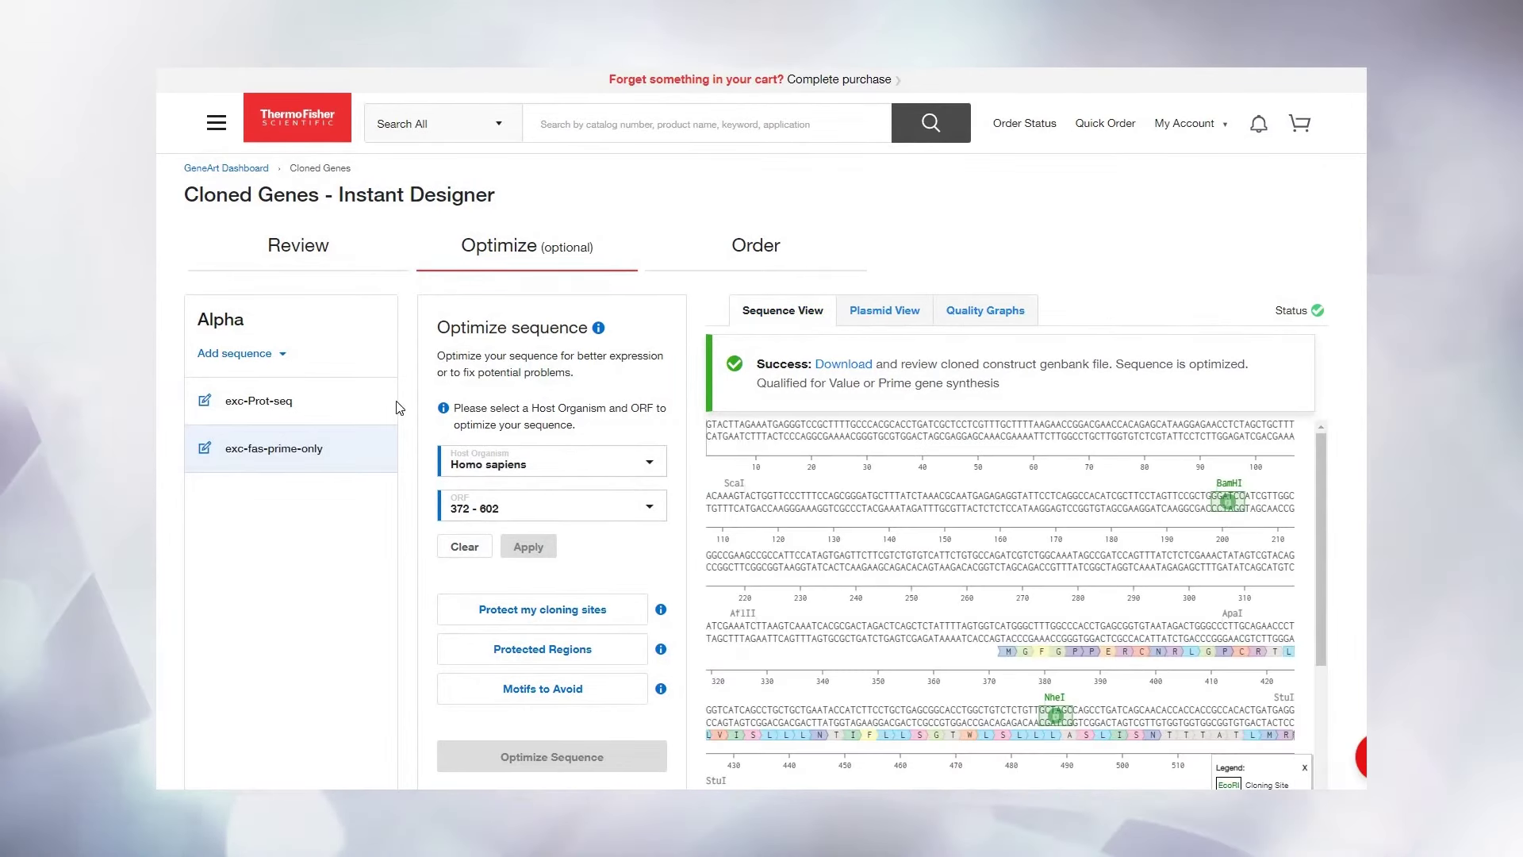
Check the optimization settings of exc-Prot-seq, then proceed to the order stage and dismiss the Best Price Ordering notice.
{"action": "left_click", "coordinate": [324, 412]}
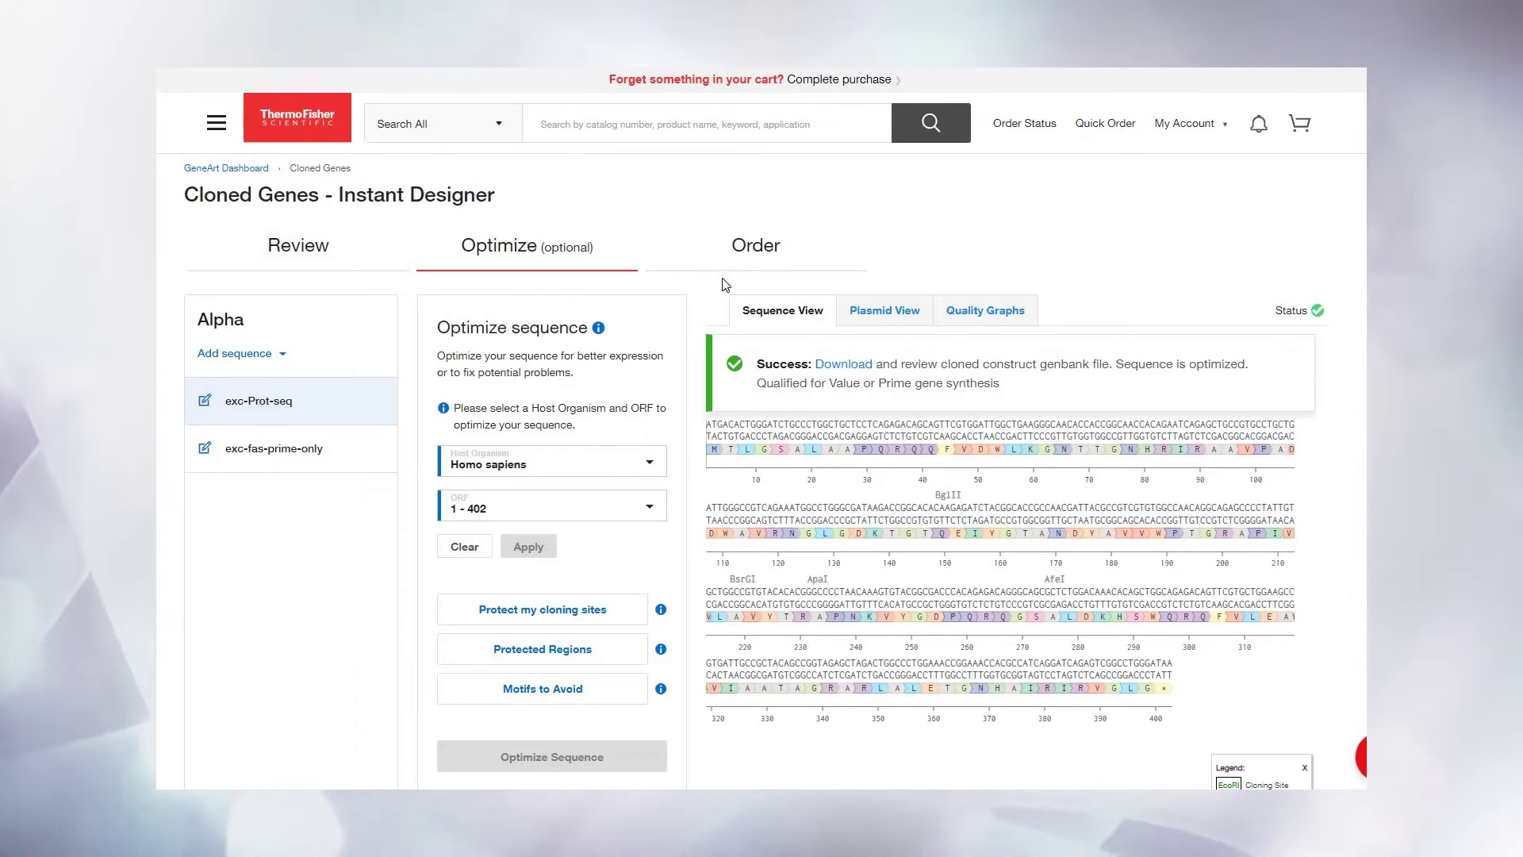
{"action": "left_click", "coordinate": [763, 249]}
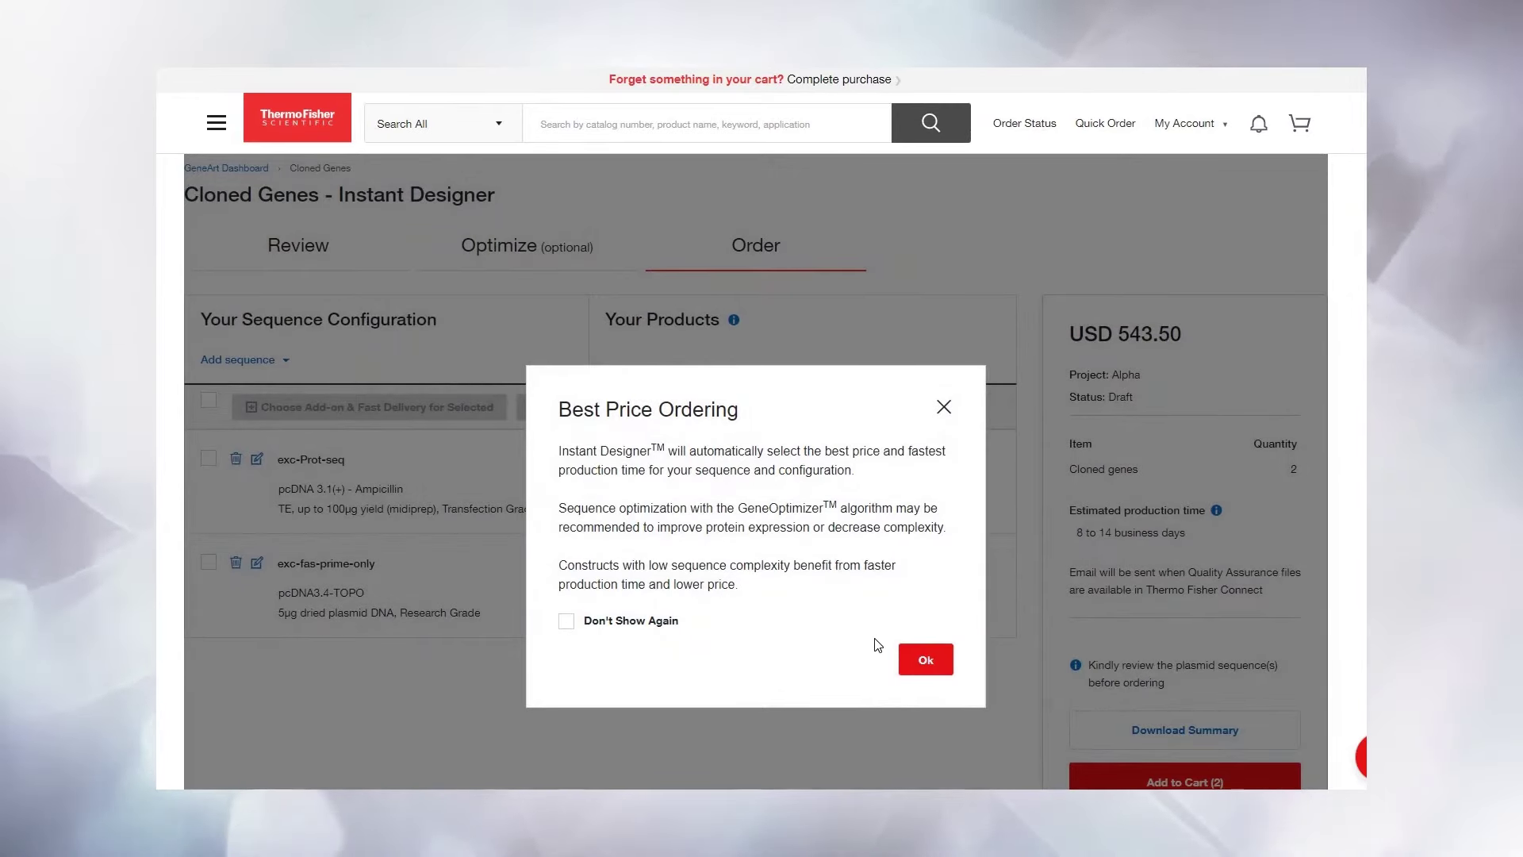
{"action": "left_click", "coordinate": [909, 661]}
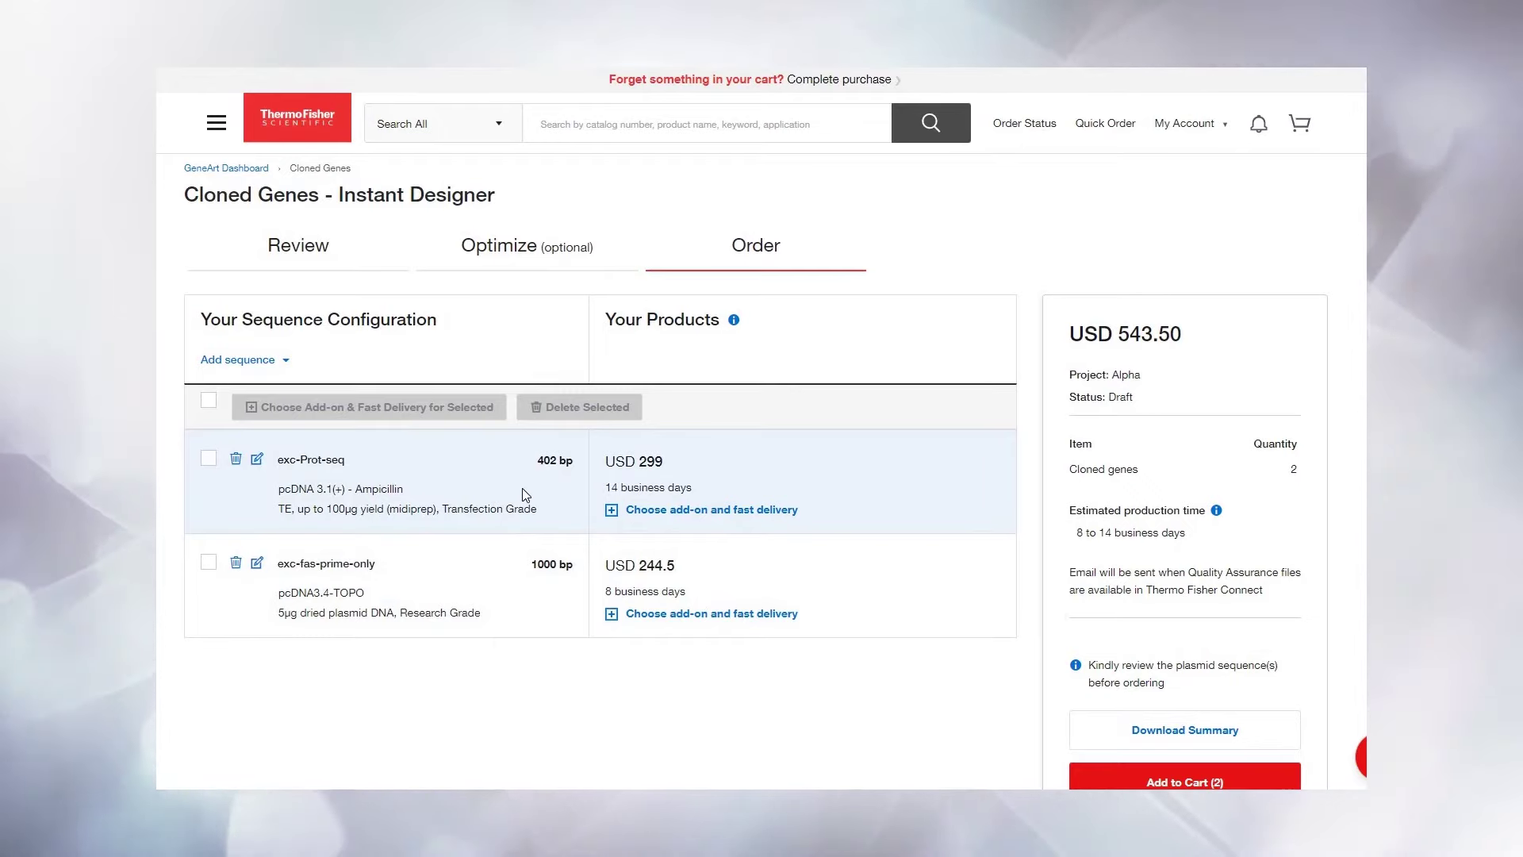
Add the Glycerol Stock service to exc-Prot-seq, keeping the Standard production time, and save the add-on selection.
{"action": "left_click", "coordinate": [669, 510]}
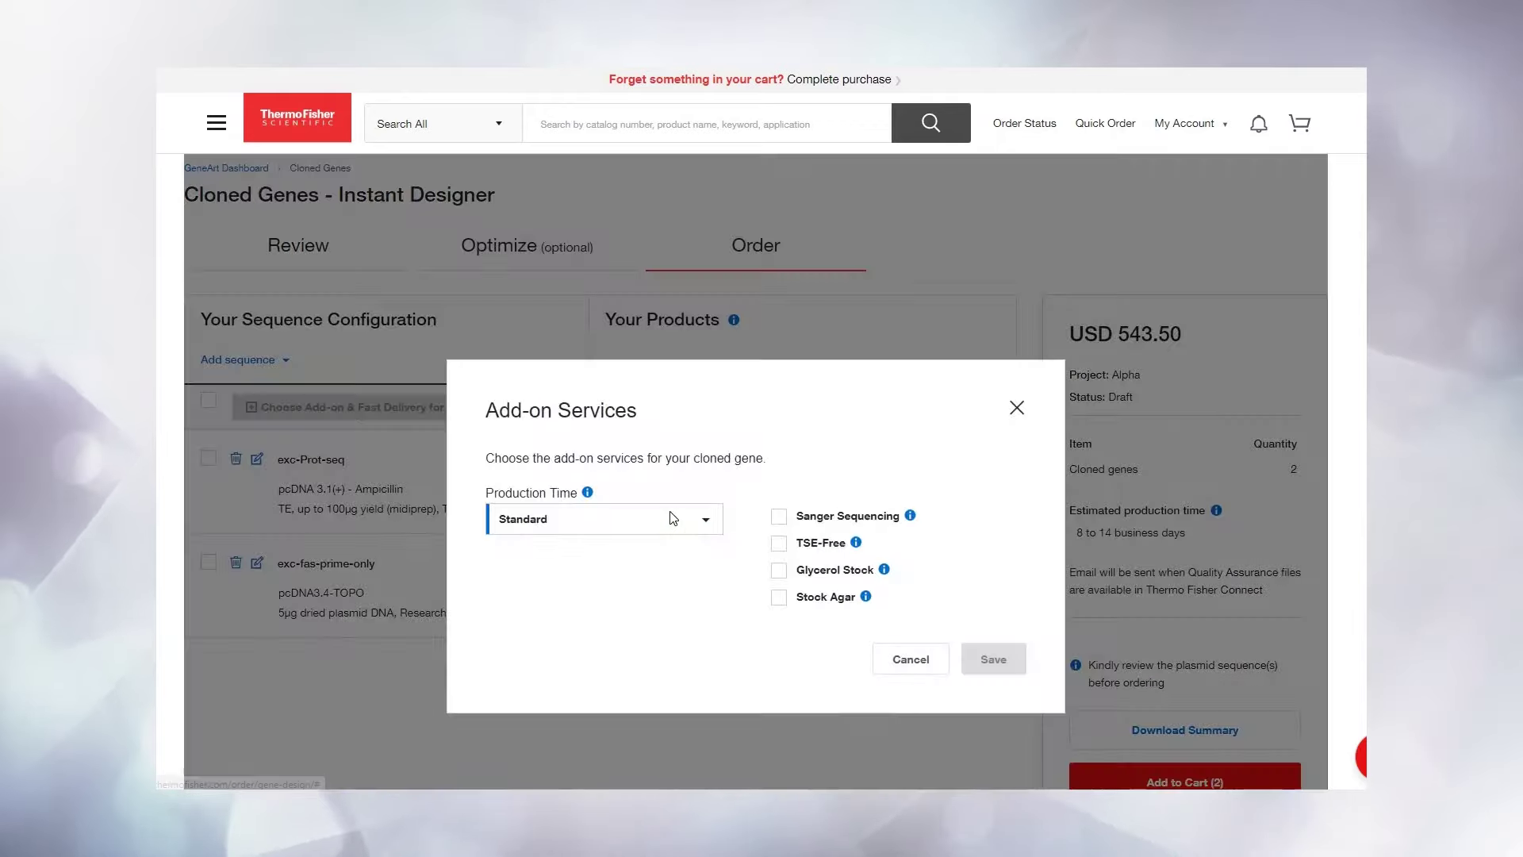
{"action": "left_click", "coordinate": [672, 519]}
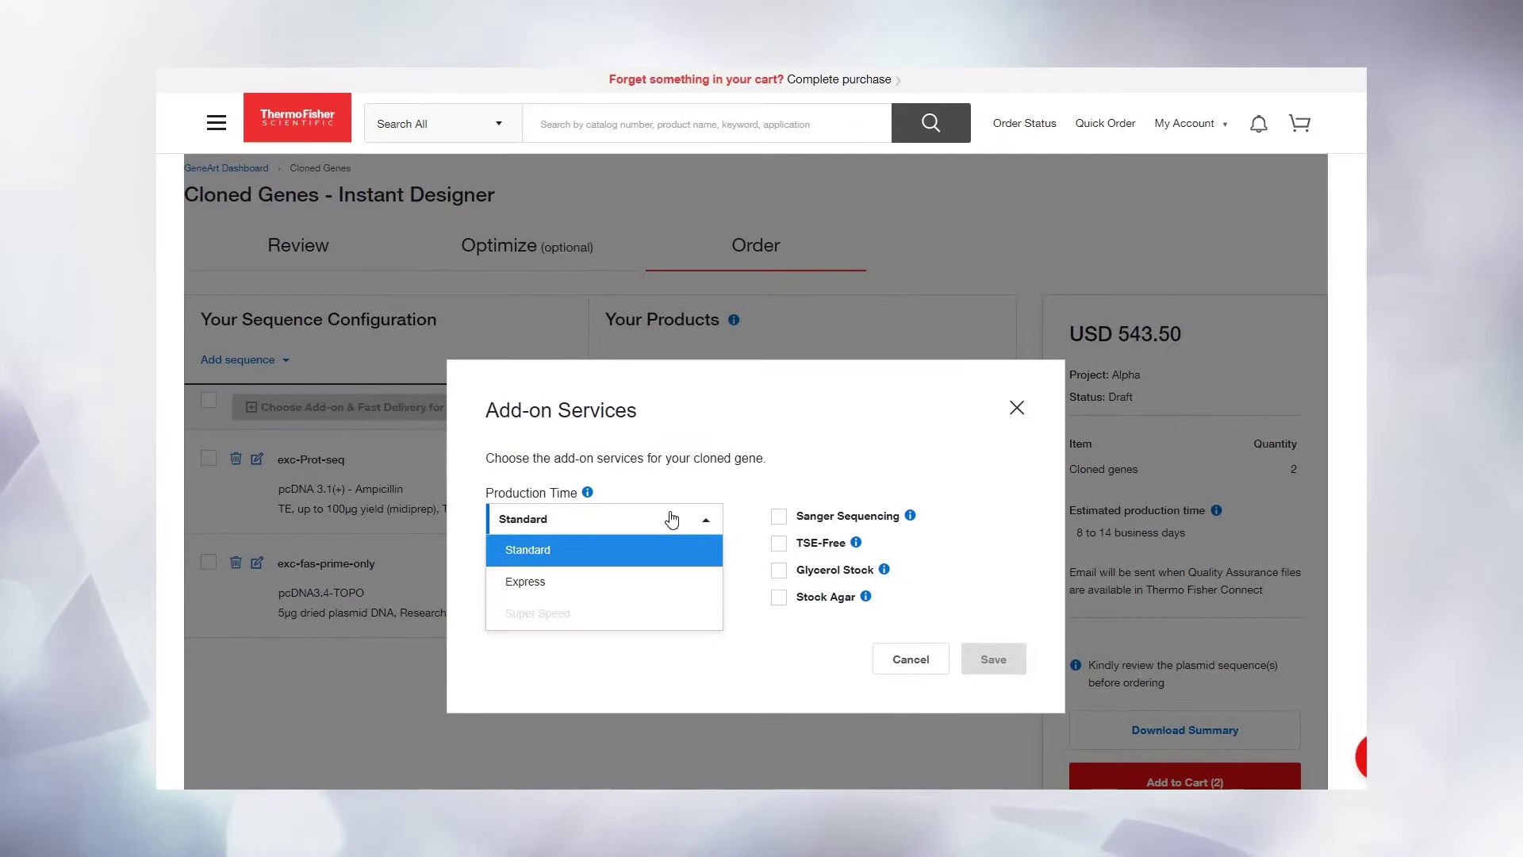
{"action": "left_click", "coordinate": [778, 568]}
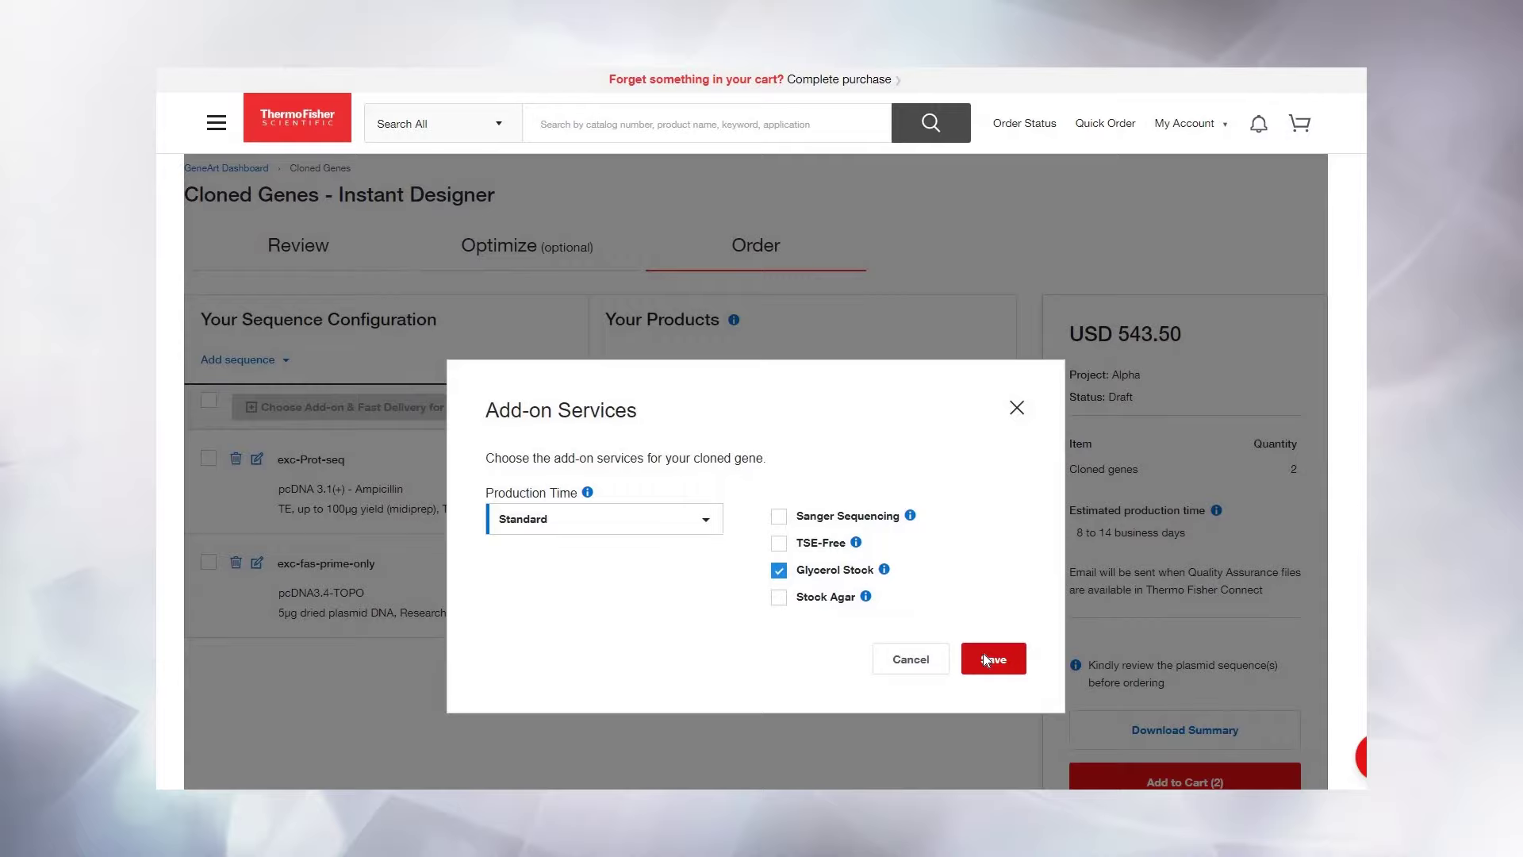
{"action": "left_click", "coordinate": [983, 655]}
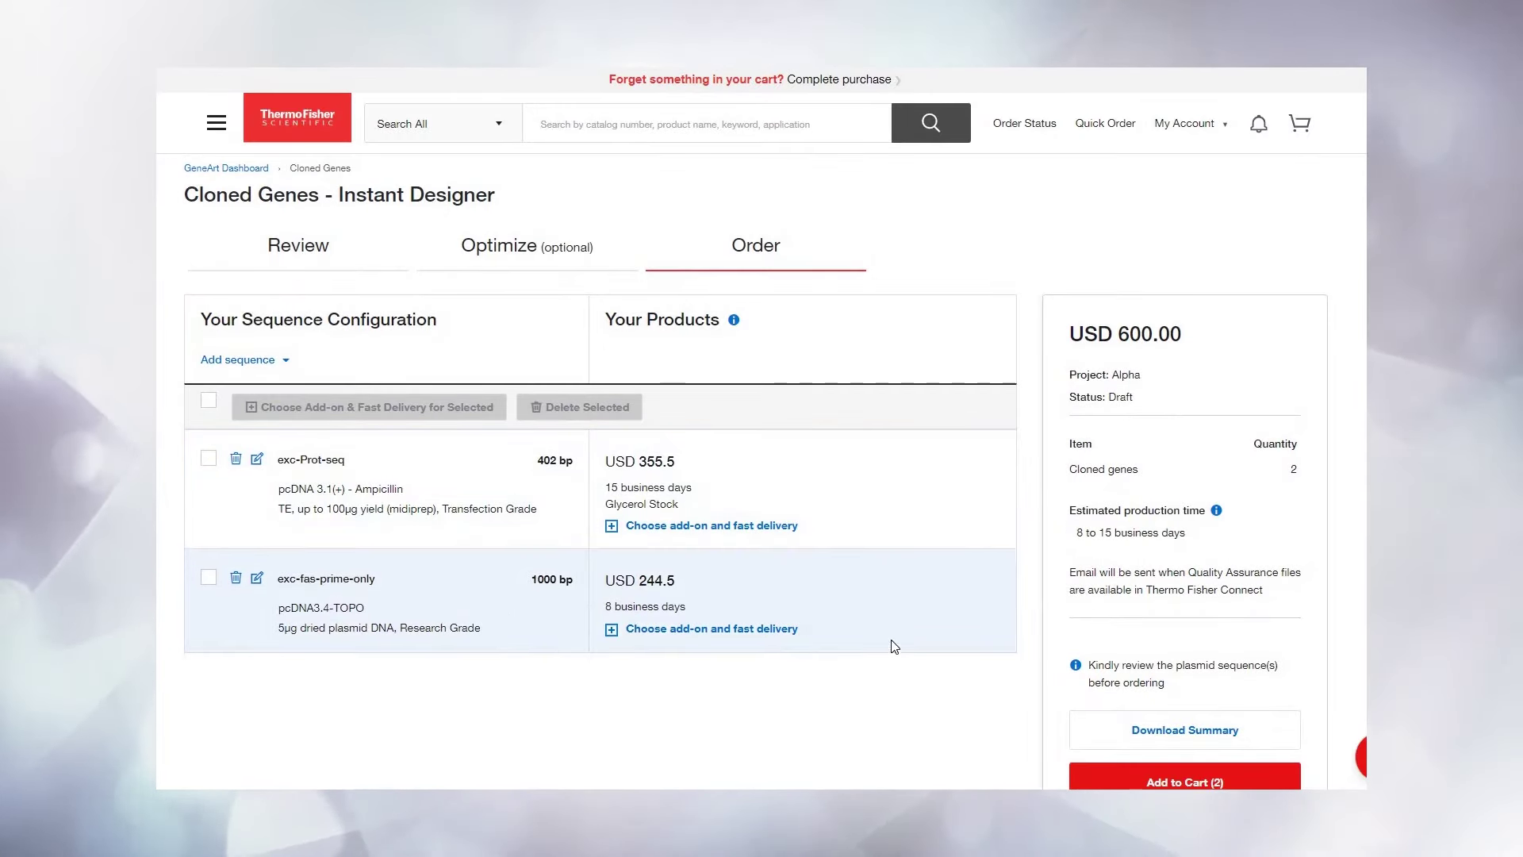
{"action": "left_click", "coordinate": [1126, 725]}
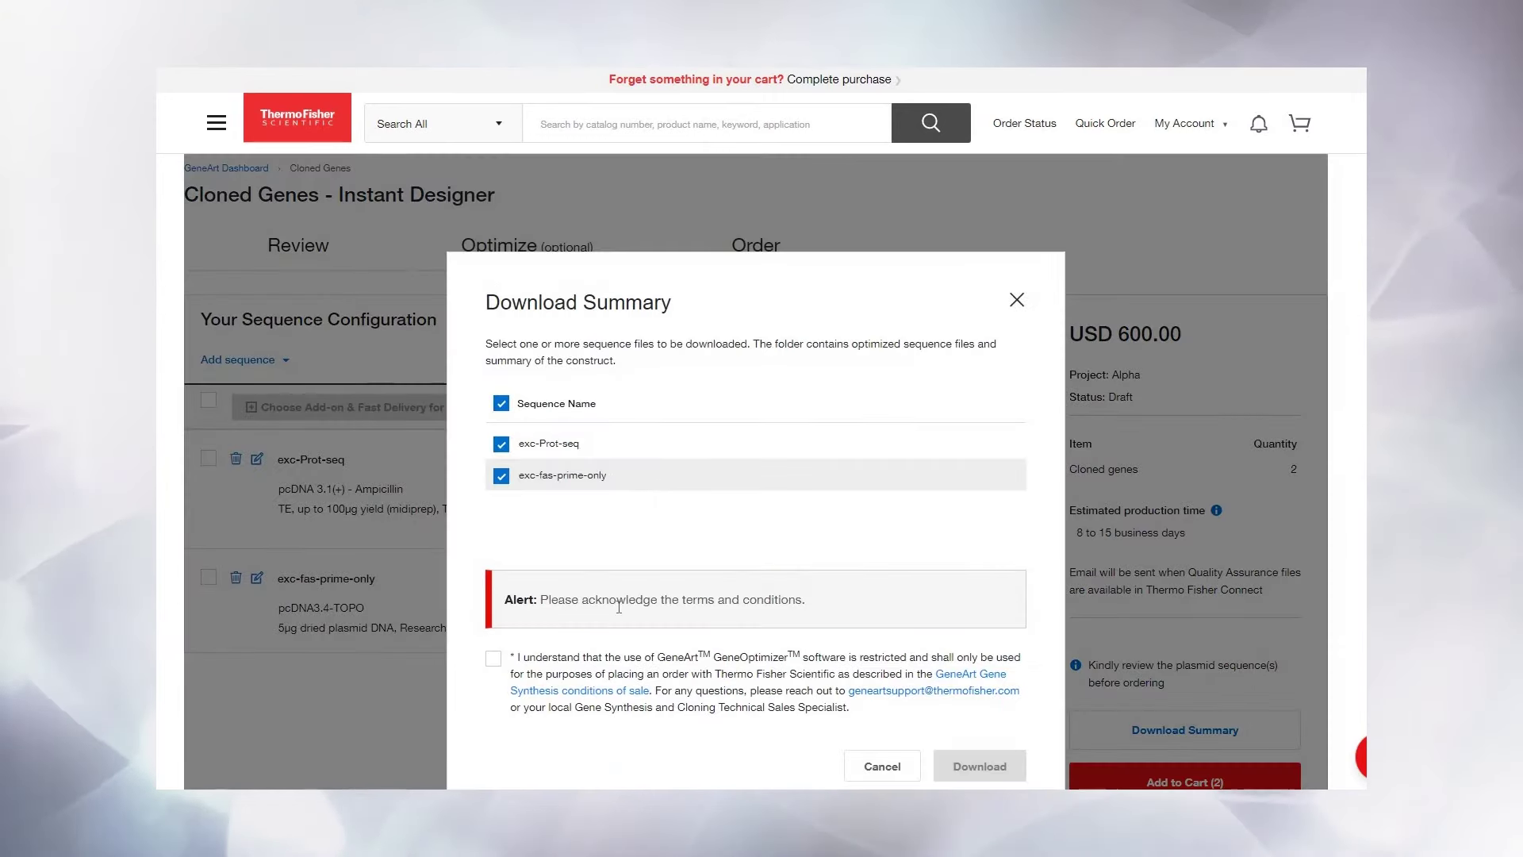
{"action": "left_click", "coordinate": [494, 660]}
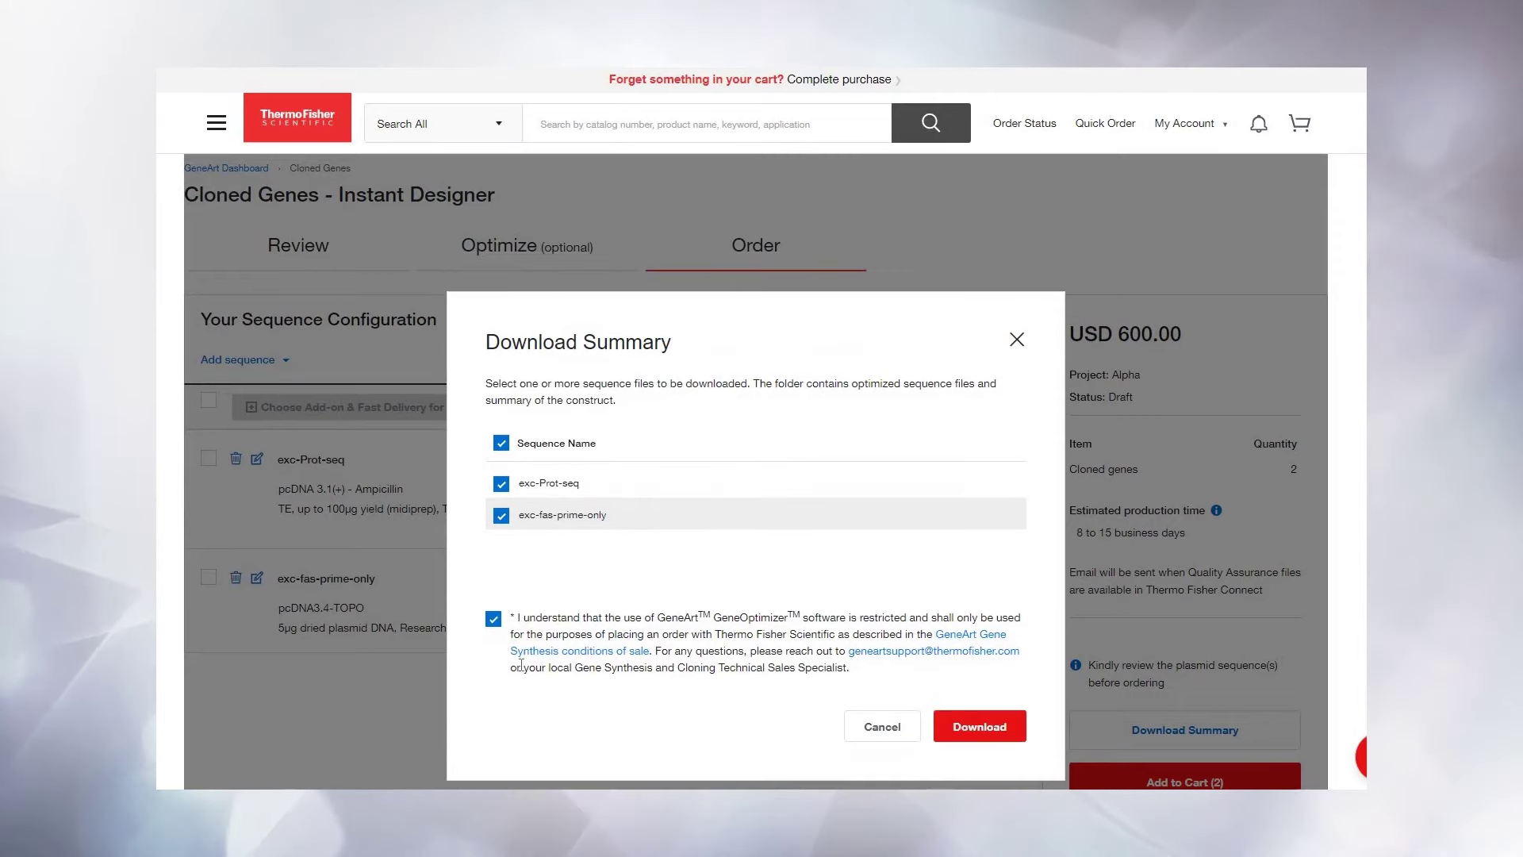
{"action": "left_click", "coordinate": [897, 730]}
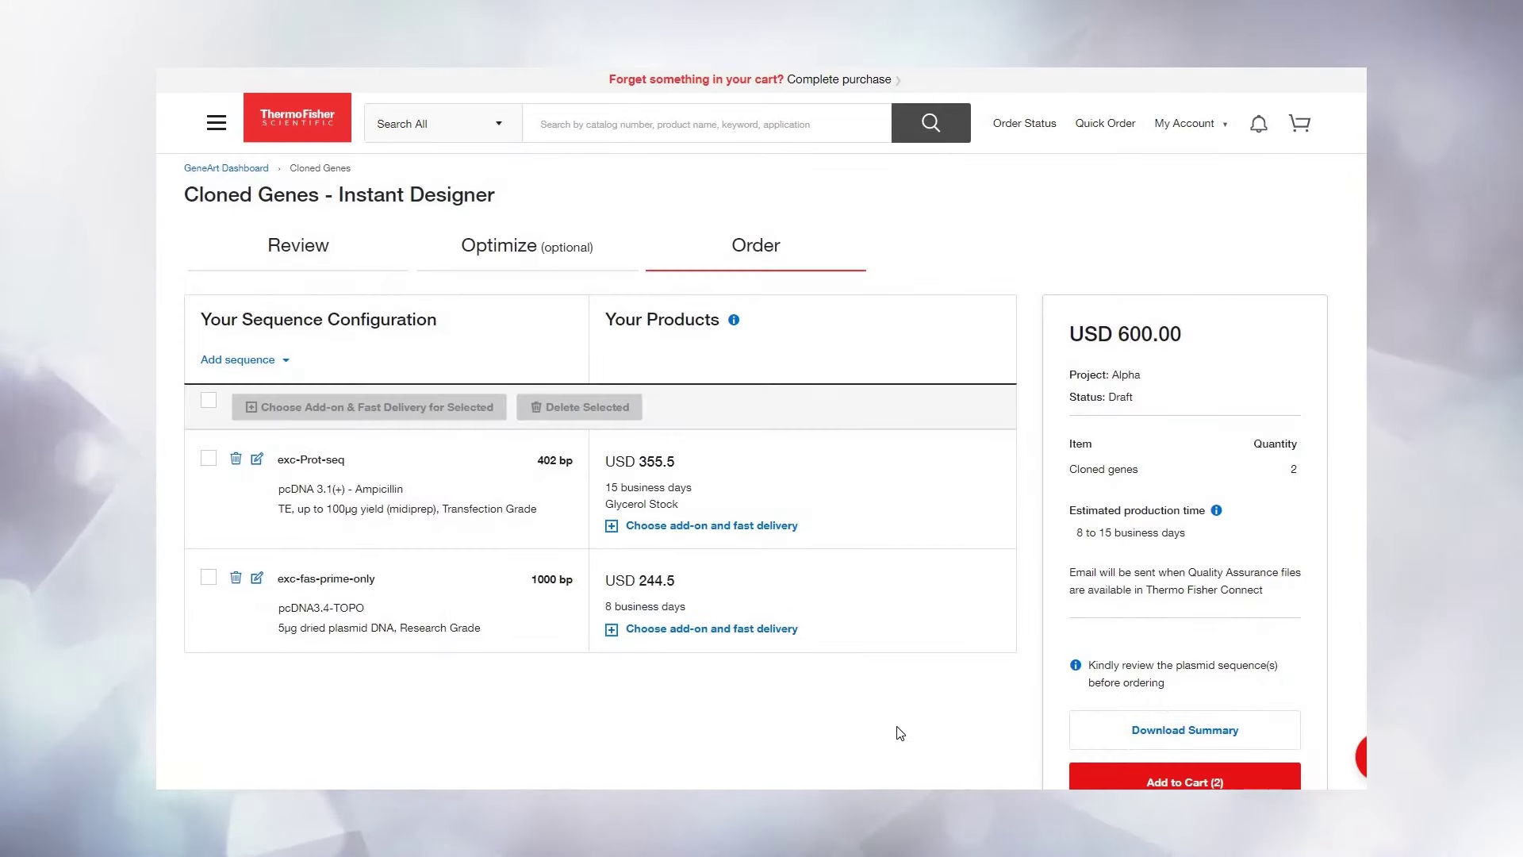
Add the two cloned genes of project Alpha to the cart and open the cart to review its items and cost summary.
{"action": "left_click", "coordinate": [1108, 778]}
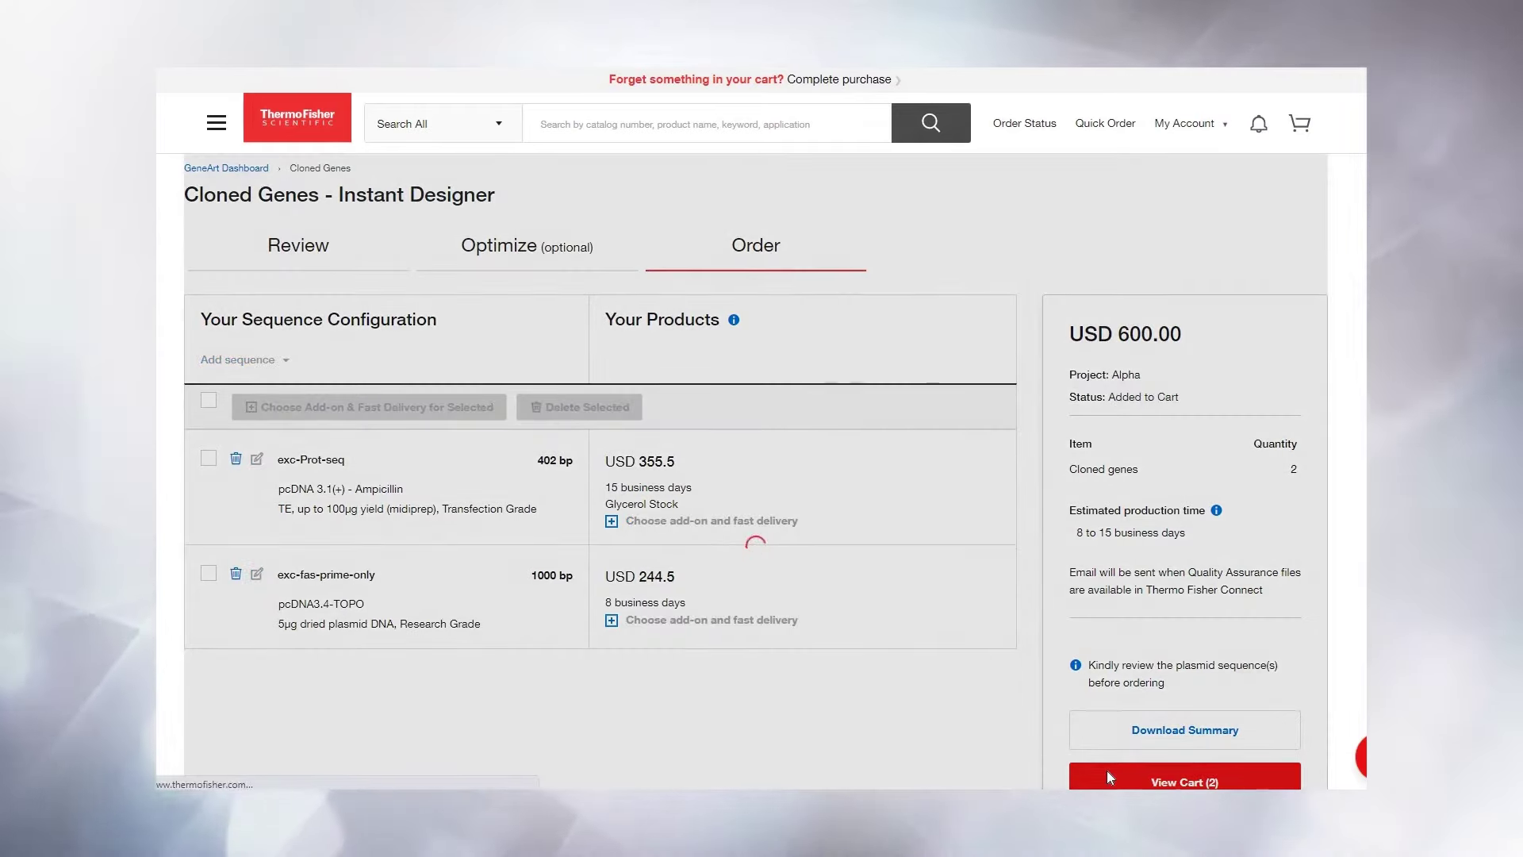
{"action": "left_click", "coordinate": [1109, 776]}
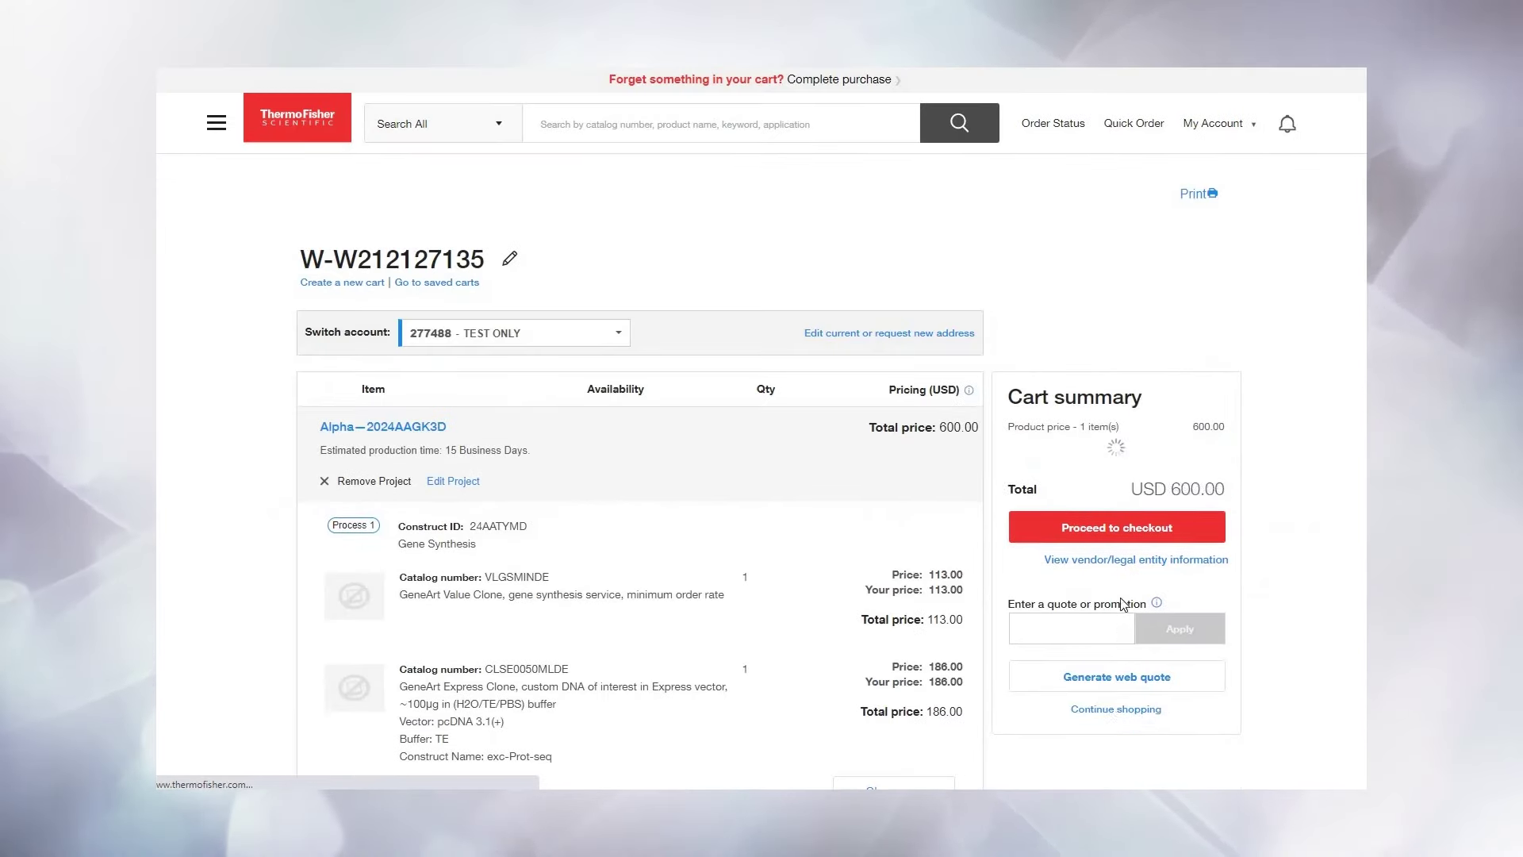
{"action": "scroll", "coordinate": [1114, 547], "scroll_direction": "down", "scroll_amount": 2}
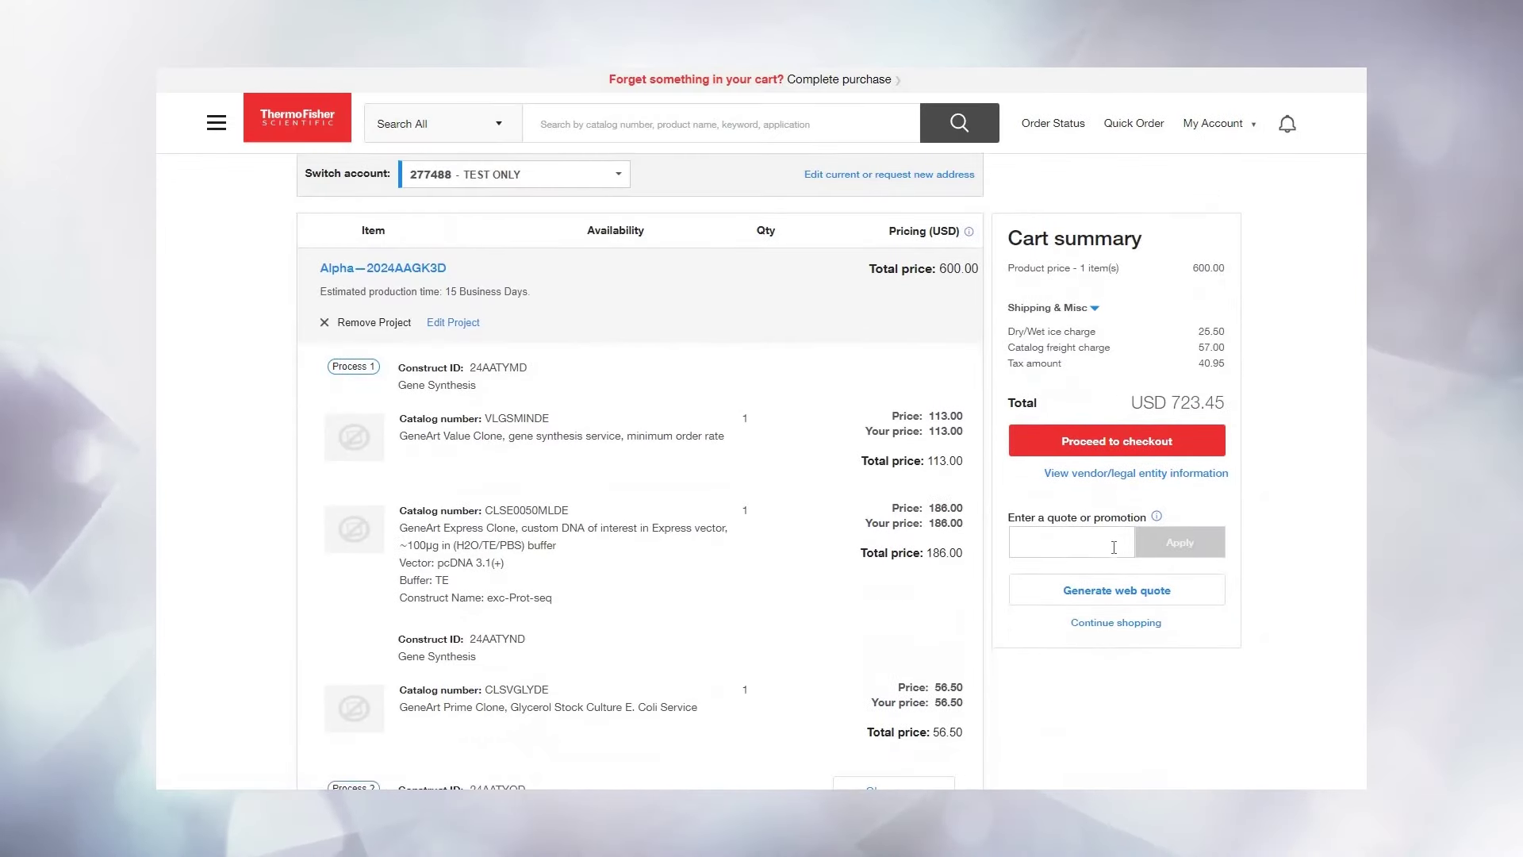